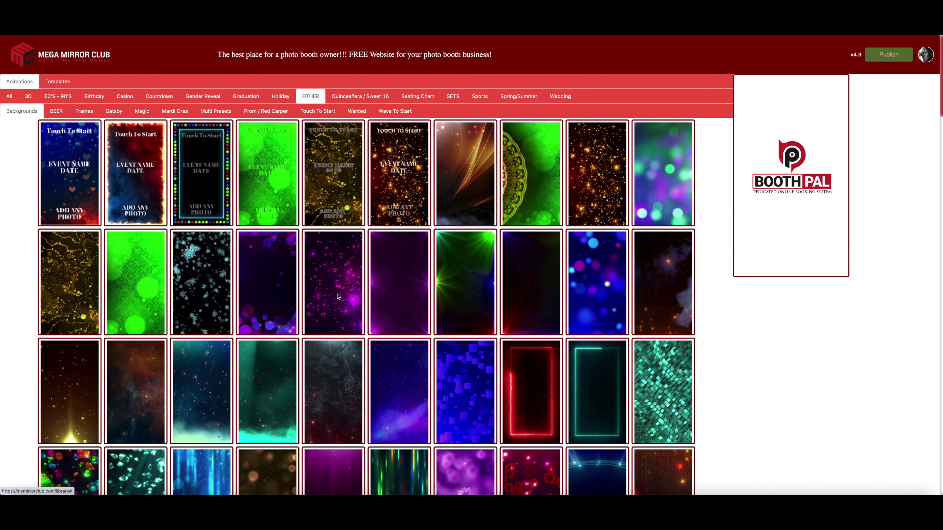
Import the dark purple animated background with blue and magenta bokeh circles from the OTHER > Backgrounds animations into the project
{"action": "scroll", "coordinate": [338, 296], "scroll_direction": "down", "scroll_amount": 2}
{"action": "left_click", "coordinate": [266, 248]}
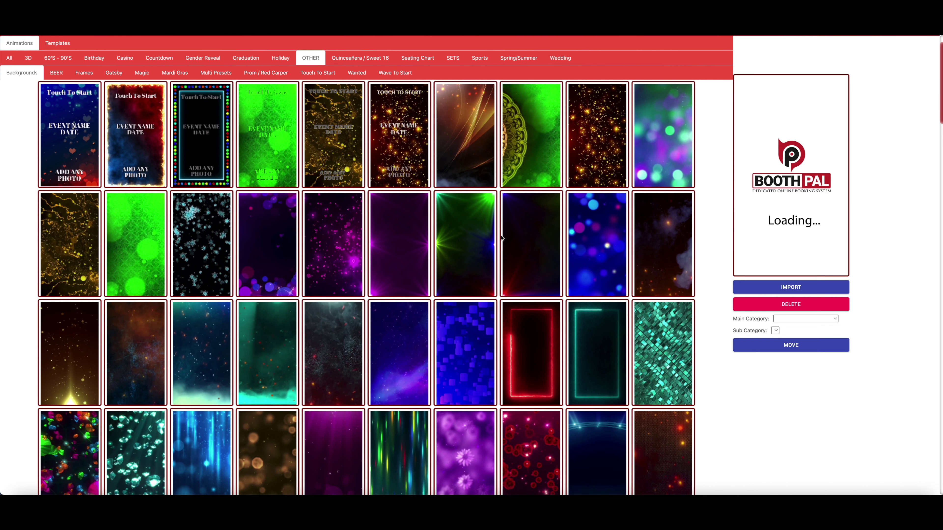
{"action": "left_click", "coordinate": [792, 287]}
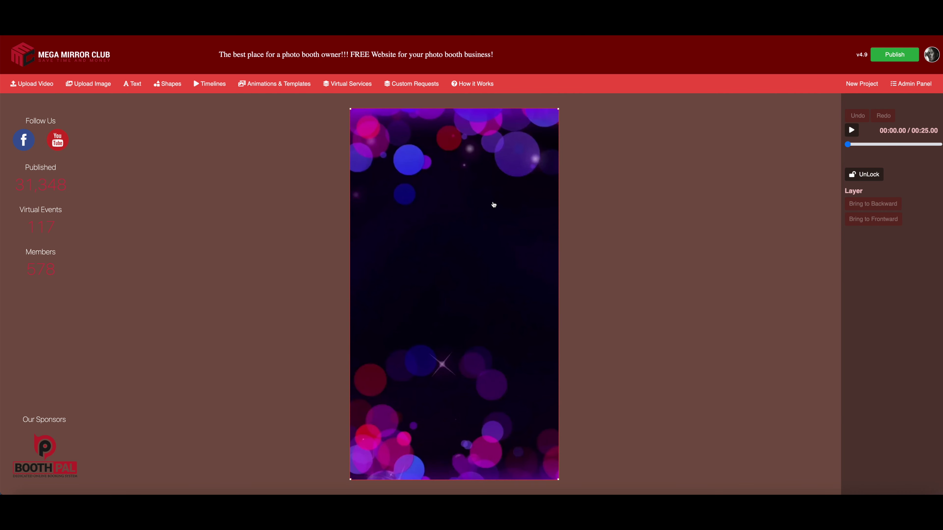
Preview the imported background video on the canvas for about nine seconds, then stop playback
{"action": "left_click", "coordinate": [687, 229]}
{"action": "left_click", "coordinate": [851, 130]}
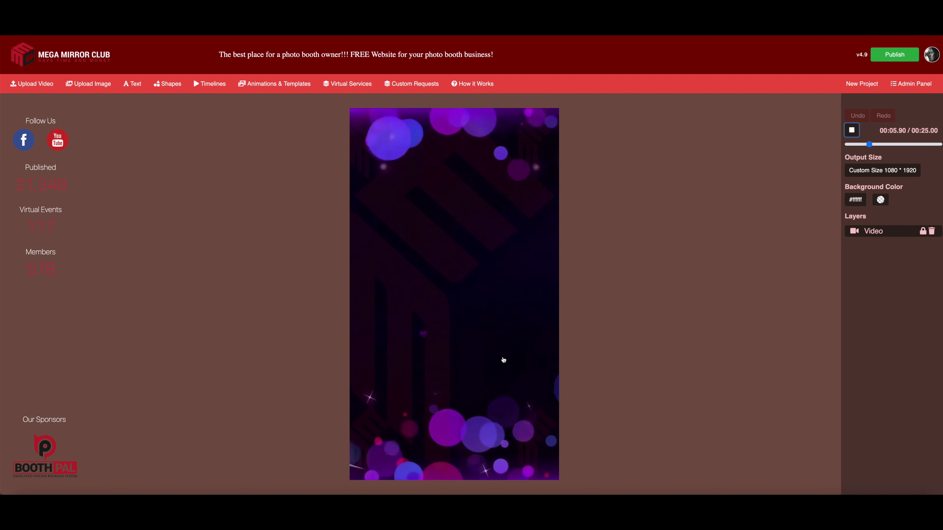
{"action": "left_click", "coordinate": [852, 131]}
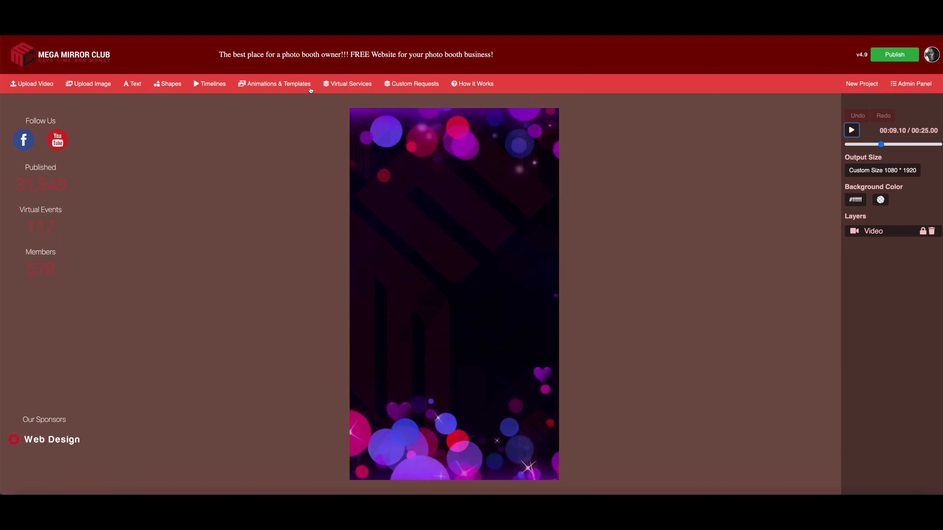
Upload the image bici2.png from the Working Area folder to the canvas, retrying the upload if needed
{"action": "left_click", "coordinate": [93, 85]}
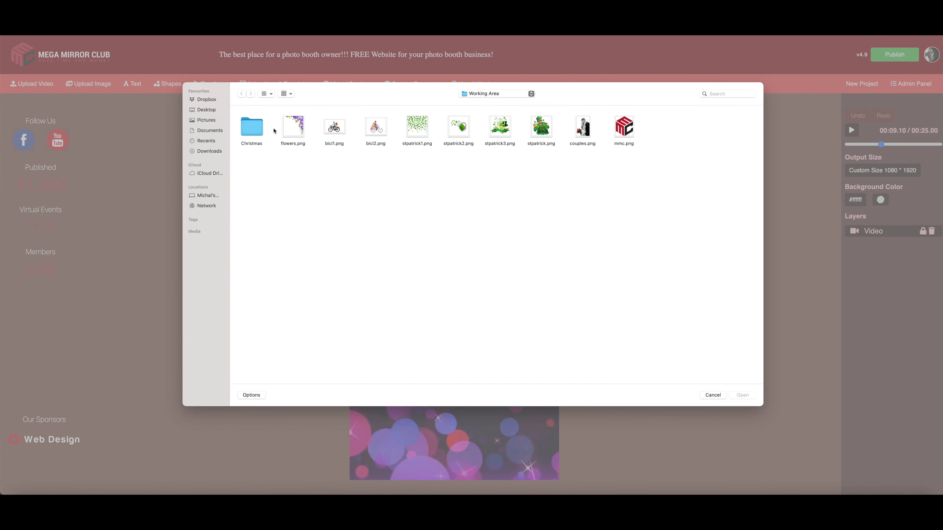
{"action": "double_click", "coordinate": [379, 129]}
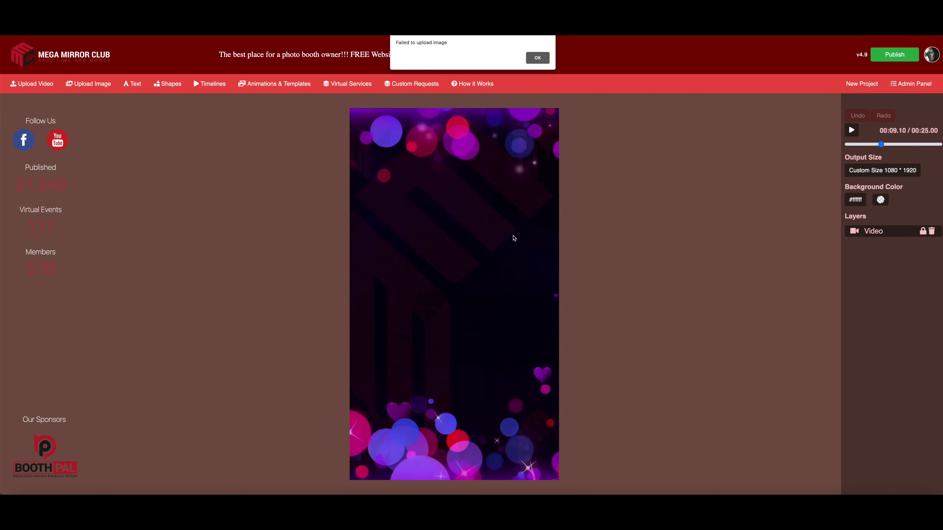
{"action": "left_click", "coordinate": [541, 58]}
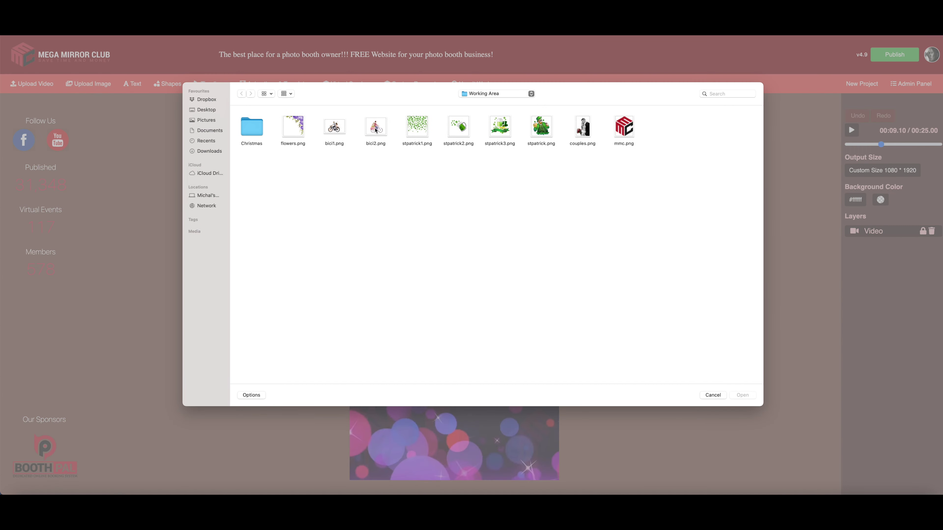
{"action": "double_click", "coordinate": [375, 129]}
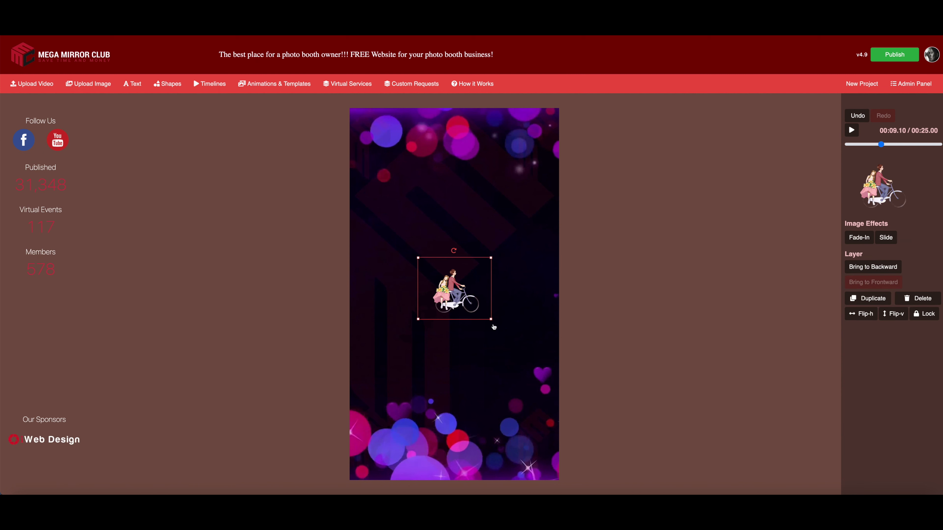
Enlarge the bicycle couple image to roughly the canvas width and place it across the lower part of the background
{"action": "left_click_drag", "start_coordinate": [491, 320], "coordinate": [630, 435]}
{"action": "left_click_drag", "start_coordinate": [514, 379], "coordinate": [470, 410]}
{"action": "left_click_drag", "start_coordinate": [366, 286], "coordinate": [340, 263]}
{"action": "left_click_drag", "start_coordinate": [482, 373], "coordinate": [595, 411]}
{"action": "left_click_drag", "start_coordinate": [524, 415], "coordinate": [406, 406]}
Apply a left-to-right Slide effect to the bicycle image with a duration of 7 seconds
{"action": "left_click", "coordinate": [885, 238]}
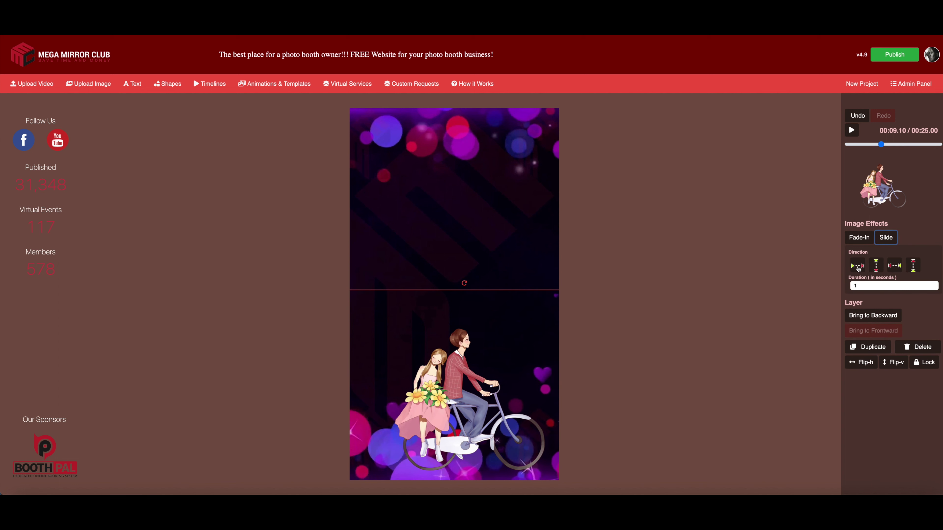
{"action": "left_click", "coordinate": [857, 266]}
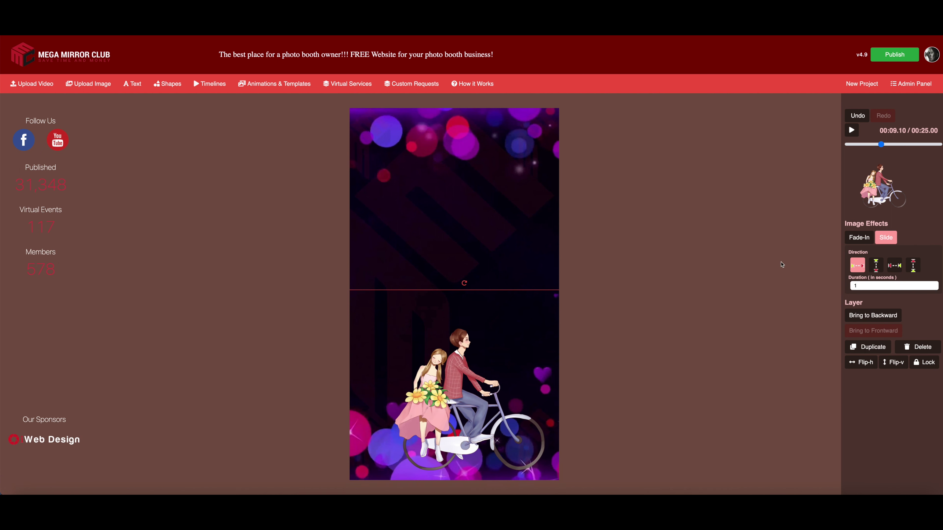
{"action": "double_click", "coordinate": [859, 289]}
{"action": "type", "text": "7"}
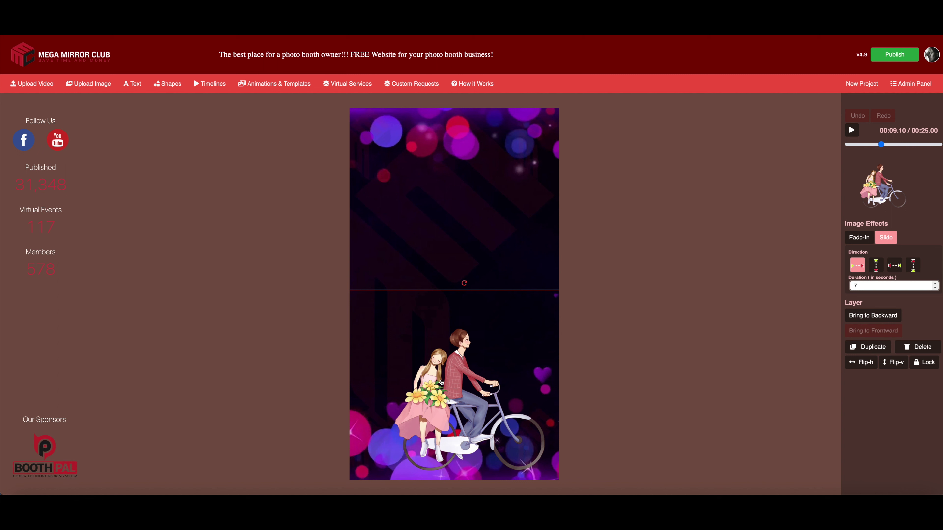
Move the bicycle couple image rightward along the canvas bottom until the couple is completely past the canvas's right edge
{"action": "left_click_drag", "start_coordinate": [447, 394], "coordinate": [432, 402]}
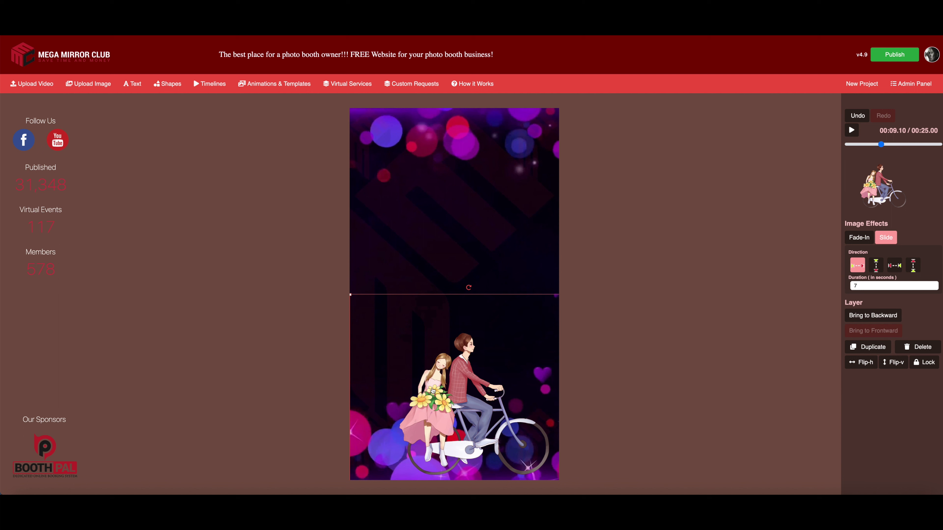
{"action": "left_click_drag", "start_coordinate": [478, 409], "coordinate": [588, 419]}
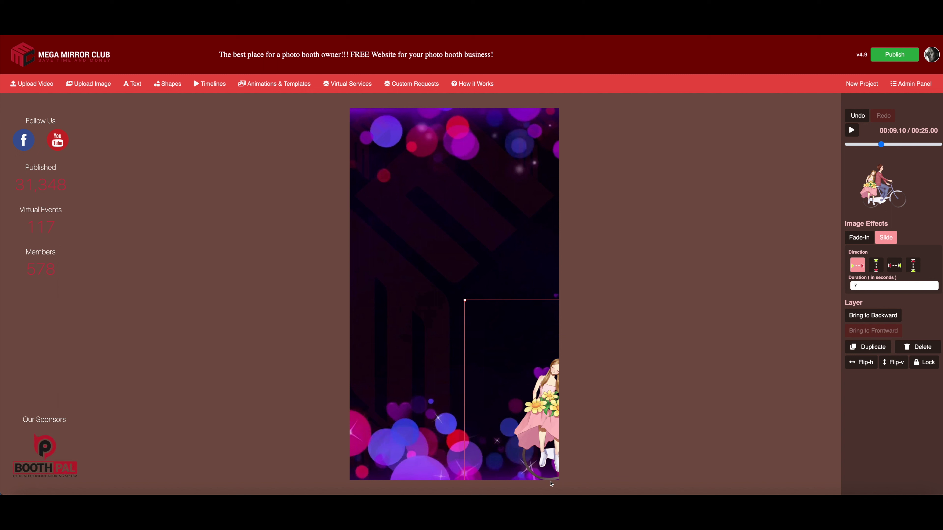
{"action": "key", "text": "Right"}
{"action": "key", "text": "Right"}
{"action": "key", "text": "Right"}
{"action": "key", "text": "Right"}
{"action": "key", "text": "Right"}
{"action": "key", "text": "Right"}
{"action": "key", "text": "Right"}
{"action": "key", "text": "Right"}
{"action": "key", "text": "Right"}
{"action": "key", "text": "Right"}
{"action": "key", "text": "Right"}
{"action": "key", "text": "Right"}
{"action": "key", "text": "Right"}
{"action": "key", "text": "Right"}
{"action": "key", "text": "Right"}
{"action": "key", "text": "Right"}
{"action": "key", "text": "Right"}
{"action": "key", "text": "Right"}
{"action": "key", "text": "Right"}
{"action": "key", "text": "Right"}
{"action": "key", "text": "Right"}
{"action": "key", "text": "Right"}
{"action": "key", "text": "Right"}
{"action": "key", "text": "Right"}
{"action": "key", "text": "Right"}
{"action": "key", "text": "Right"}
{"action": "key", "text": "Right"}
{"action": "key", "text": "Right"}
{"action": "key", "text": "Right"}
{"action": "key", "text": "Right"}
{"action": "key", "text": "Right"}
{"action": "key", "text": "Right"}
{"action": "key", "text": "Right"}
{"action": "key", "text": "Right"}
{"action": "key", "text": "Right"}
{"action": "key", "text": "Right"}
{"action": "key", "text": "Right"}
{"action": "key", "text": "Right"}
{"action": "key", "text": "Right"}
{"action": "key", "text": "Right"}
{"action": "key", "text": "Right"}
{"action": "key", "text": "Right"}
{"action": "key", "text": "Right"}
{"action": "key", "text": "Right"}
{"action": "key", "text": "Right"}
{"action": "key", "text": "Right"}
{"action": "key", "text": "Right"}
{"action": "key", "text": "Right"}
{"action": "key", "text": "Right"}
{"action": "key", "text": "Right"}
{"action": "key", "text": "Right"}
{"action": "key", "text": "Right"}
{"action": "key", "text": "Right"}
{"action": "key", "text": "Right"}
{"action": "key", "text": "Right"}
{"action": "key", "text": "Right"}
{"action": "key", "text": "Right"}
{"action": "key", "text": "Right"}
{"action": "key", "text": "Right"}
{"action": "key", "text": "Right"}
{"action": "key", "text": "Right"}
{"action": "key", "text": "Right"}
{"action": "key", "text": "Right"}
{"action": "key", "text": "Right"}
{"action": "key", "text": "Right"}
{"action": "key", "text": "Right"}
{"action": "key", "text": "Right"}
{"action": "key", "text": "Right"}
{"action": "key", "text": "Right"}
{"action": "key", "text": "Right"}
{"action": "key", "text": "Right"}
{"action": "key", "text": "Right"}
{"action": "key", "text": "Right"}
{"action": "key", "text": "Right"}
{"action": "key", "text": "Right"}
{"action": "key", "text": "Right"}
{"action": "key", "text": "Right"}
{"action": "key", "text": "Right"}
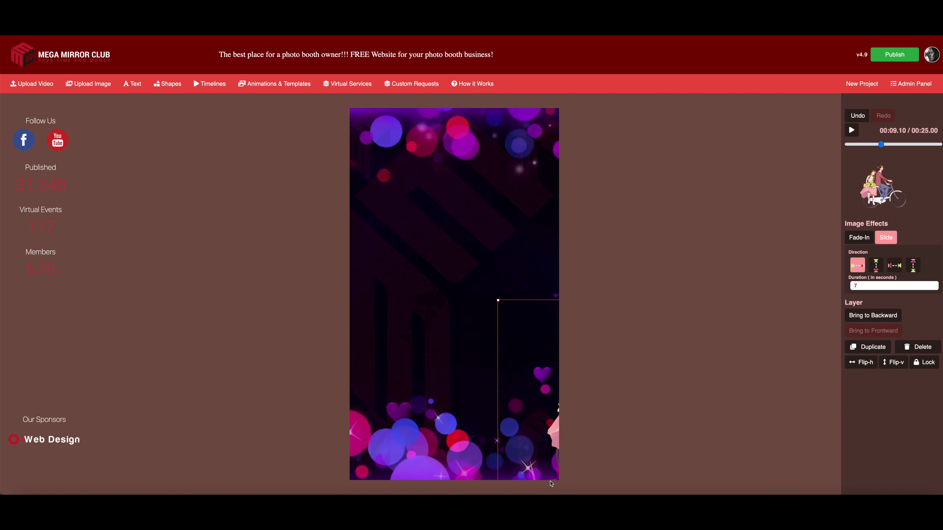
{"action": "key", "text": "Right"}
{"action": "key", "text": "Right"}
{"action": "key", "text": "Right"}
{"action": "key", "text": "Right"}
{"action": "key", "text": "Right"}
{"action": "key", "text": "Right"}
{"action": "key", "text": "Right"}
{"action": "key", "text": "Right"}
{"action": "key", "text": "Right"}
{"action": "key", "text": "Right"}
{"action": "key", "text": "Right"}
{"action": "key", "text": "Right"}
{"action": "key", "text": "Right"}
{"action": "key", "text": "Right"}
{"action": "key", "text": "Right"}
{"action": "key", "text": "Right"}
{"action": "key", "text": "Right"}
{"action": "key", "text": "Right"}
{"action": "key", "text": "Right"}
{"action": "key", "text": "Right"}
{"action": "key", "text": "Right"}
{"action": "key", "text": "Right"}
{"action": "key", "text": "Right"}
{"action": "key", "text": "Right"}
{"action": "key", "text": "Right"}
{"action": "key", "text": "Right"}
{"action": "key", "text": "Right"}
{"action": "key", "text": "Right"}
{"action": "key", "text": "Right"}
{"action": "key", "text": "Right"}
{"action": "key", "text": "Right"}
{"action": "key", "text": "Right"}
{"action": "key", "text": "Right"}
{"action": "key", "text": "Right"}
{"action": "key", "text": "Right"}
{"action": "key", "text": "Right"}
{"action": "key", "text": "Right"}
{"action": "key", "text": "Right"}
{"action": "key", "text": "Right"}
{"action": "key", "text": "Right"}
{"action": "key", "text": "Right"}
{"action": "key", "text": "Right"}
{"action": "key", "text": "Right"}
{"action": "key", "text": "Right"}
{"action": "key", "text": "Right"}
{"action": "key", "text": "Right"}
{"action": "key", "text": "Right"}
{"action": "key", "text": "Right"}
{"action": "key", "text": "Right"}
{"action": "key", "text": "Right"}
{"action": "key", "text": "Right"}
{"action": "key", "text": "Right"}
{"action": "key", "text": "Right"}
{"action": "key", "text": "Right"}
{"action": "key", "text": "Right"}
{"action": "key", "text": "Right"}
{"action": "key", "text": "Right"}
{"action": "key", "text": "Right"}
{"action": "key", "text": "Right"}
{"action": "key", "text": "Right"}
{"action": "key", "text": "Right"}
{"action": "key", "text": "Right"}
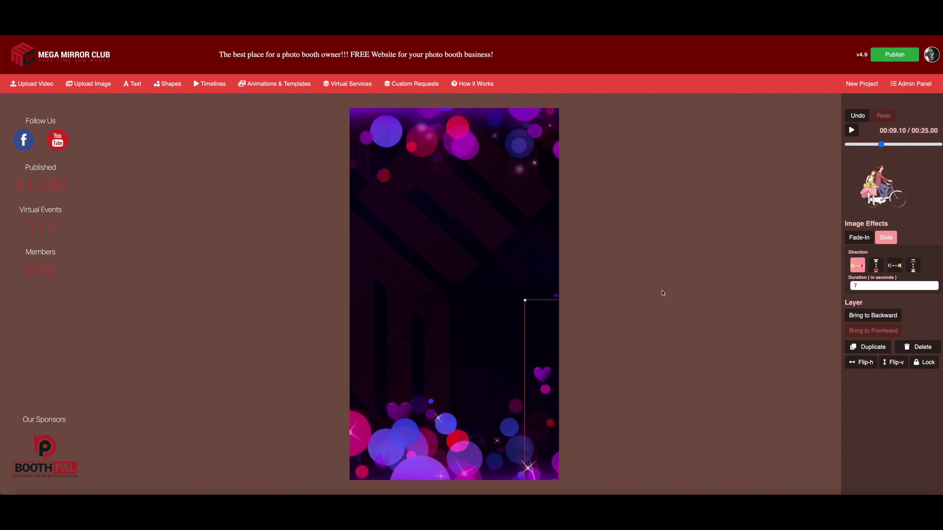
Duplicate the off-canvas bicycle image, bring the copy back onto the lower canvas and flip it horizontally
{"action": "left_click", "coordinate": [874, 349]}
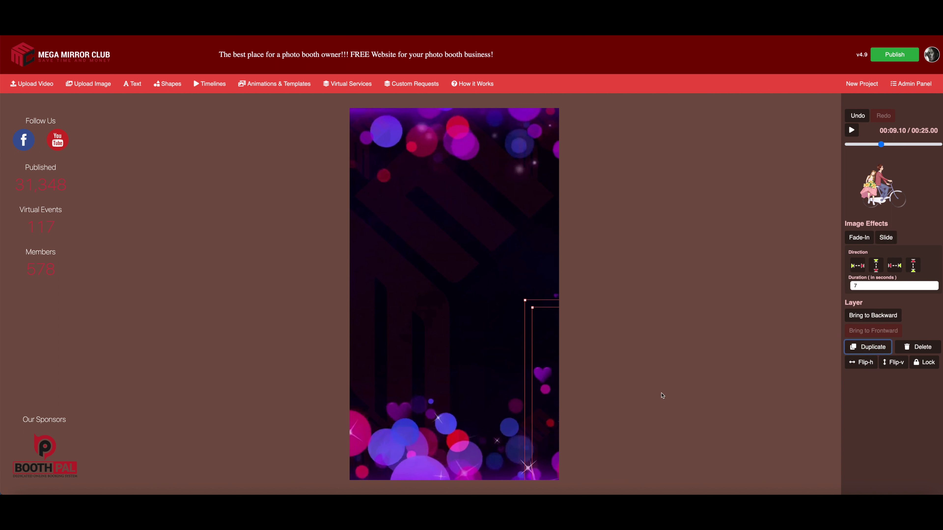
{"action": "left_click_drag", "start_coordinate": [552, 377], "coordinate": [466, 377]}
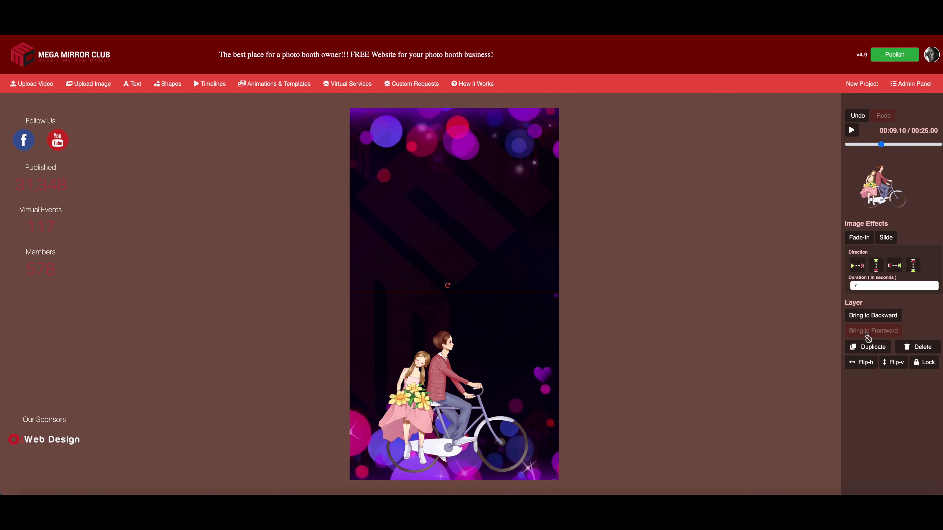
{"action": "left_click", "coordinate": [864, 364]}
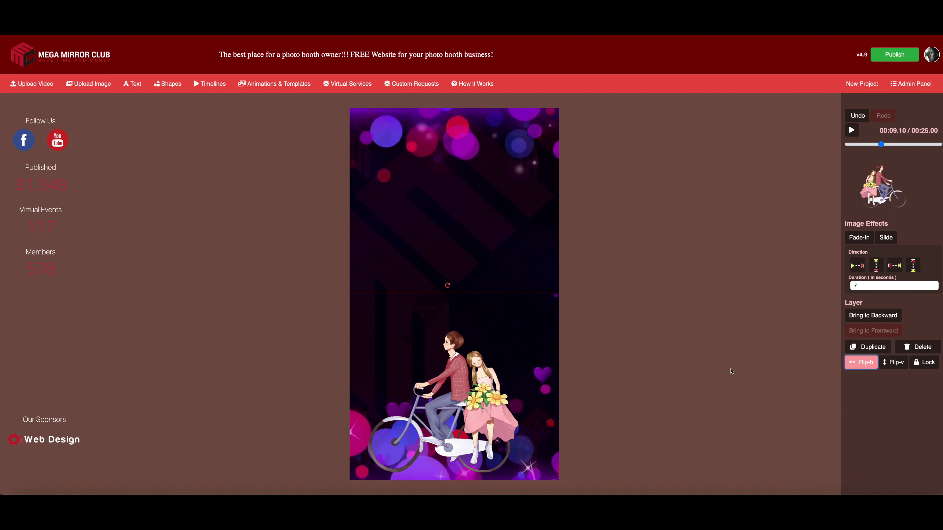
Move the flipped bicycle couple copy leftward along the canvas bottom until the couple is completely past the canvas's left edge
{"action": "left_click_drag", "start_coordinate": [469, 412], "coordinate": [371, 442]}
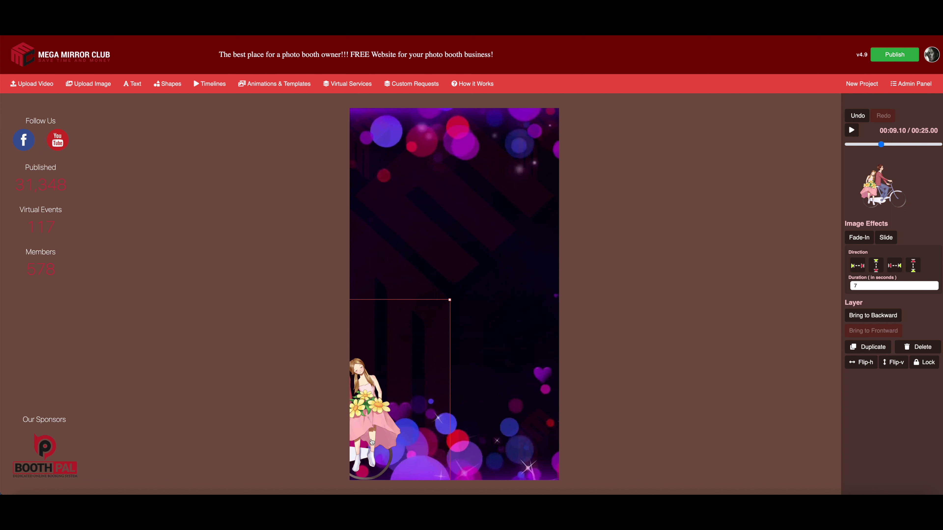
{"action": "left_click_drag", "start_coordinate": [371, 442], "coordinate": [371, 442]}
{"action": "key", "text": "Left"}
{"action": "key", "text": "Left"}
{"action": "key", "text": "Left"}
{"action": "key", "text": "Left"}
{"action": "key", "text": "Left"}
{"action": "key", "text": "Left"}
{"action": "key", "text": "Left"}
{"action": "key", "text": "Left"}
{"action": "key", "text": "Left"}
{"action": "key", "text": "Left"}
{"action": "key", "text": "Left"}
{"action": "key", "text": "Left"}
{"action": "key", "text": "Left"}
{"action": "key", "text": "Left"}
{"action": "key", "text": "Left"}
{"action": "key", "text": "Left"}
{"action": "key", "text": "Left"}
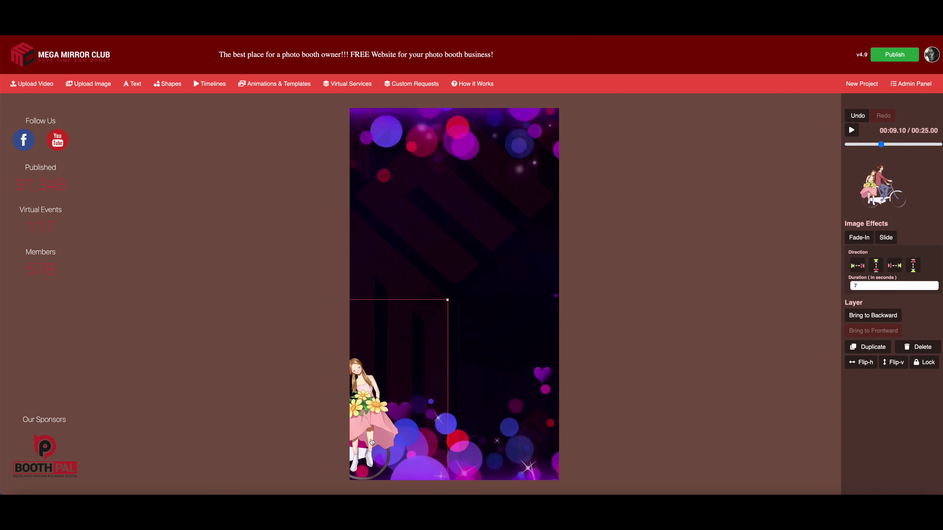
{"action": "key", "text": "Left"}
{"action": "key", "text": "Left"}
{"action": "key", "text": "Left"}
{"action": "key", "text": "Left"}
{"action": "key", "text": "Left"}
{"action": "key", "text": "Left"}
{"action": "key", "text": "Left"}
{"action": "key", "text": "Left"}
{"action": "key", "text": "Left"}
{"action": "key", "text": "Left"}
{"action": "key", "text": "Left"}
{"action": "key", "text": "Left"}
{"action": "key", "text": "Left"}
{"action": "key", "text": "Left"}
{"action": "key", "text": "Left"}
{"action": "key", "text": "Left"}
{"action": "key", "text": "Left"}
{"action": "key", "text": "Left"}
{"action": "key", "text": "Left"}
{"action": "key", "text": "Left"}
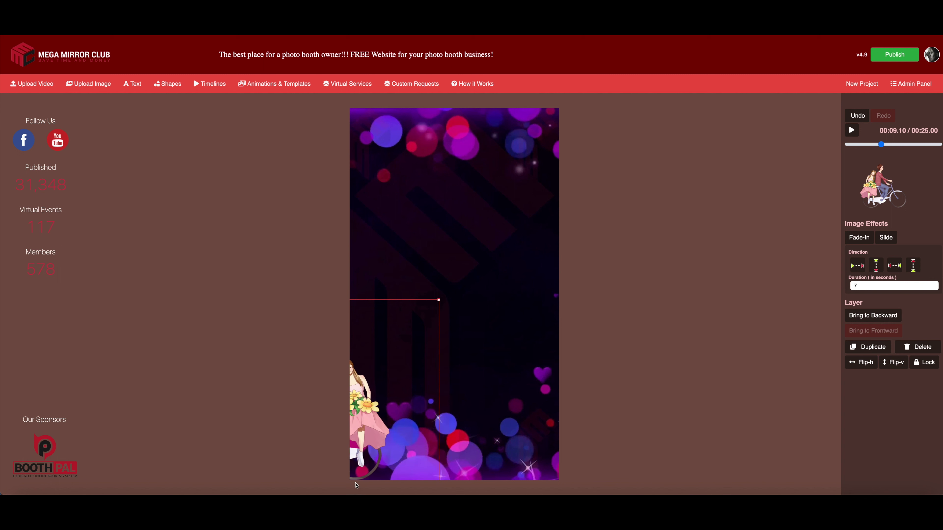
{"action": "key", "text": "Left"}
{"action": "key", "text": "Left"}
{"action": "key", "text": "Left"}
{"action": "key", "text": "Left"}
{"action": "key", "text": "Left"}
{"action": "key", "text": "Left"}
{"action": "key", "text": "Left"}
{"action": "key", "text": "Left"}
{"action": "key", "text": "Left"}
{"action": "key", "text": "Left"}
{"action": "key", "text": "Left"}
{"action": "key", "text": "Left"}
{"action": "key", "text": "Left"}
{"action": "key", "text": "Left"}
{"action": "key", "text": "Left"}
{"action": "key", "text": "Left"}
{"action": "key", "text": "Left"}
{"action": "key", "text": "Left"}
{"action": "key", "text": "Left"}
{"action": "key", "text": "Left"}
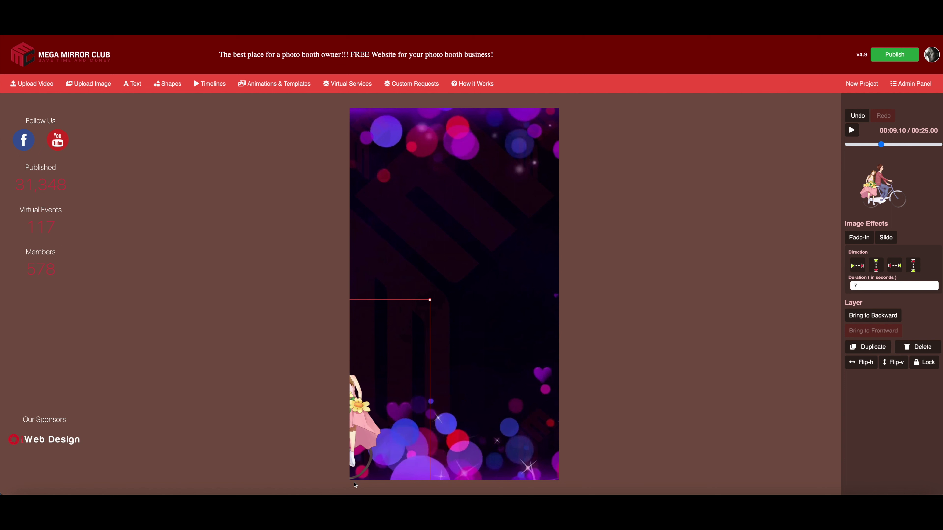
{"action": "key", "text": "Left"}
{"action": "key", "text": "Left"}
{"action": "key", "text": "Left"}
{"action": "key", "text": "Left"}
{"action": "key", "text": "Left"}
{"action": "key", "text": "Left"}
{"action": "key", "text": "Left"}
{"action": "key", "text": "Left"}
{"action": "key", "text": "Left"}
{"action": "key", "text": "Left"}
{"action": "key", "text": "Left"}
{"action": "key", "text": "Left"}
{"action": "key", "text": "Left"}
{"action": "key", "text": "Left"}
{"action": "key", "text": "Left"}
{"action": "key", "text": "Left"}
{"action": "key", "text": "Left"}
{"action": "key", "text": "Left"}
{"action": "key", "text": "Left"}
{"action": "key", "text": "Left"}
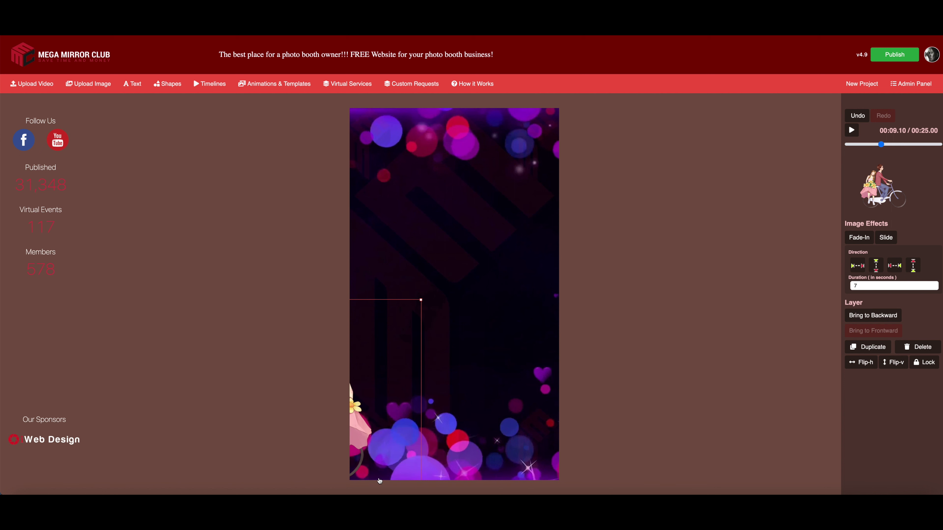
{"action": "key", "text": "Left"}
{"action": "key", "text": "Left"}
{"action": "key", "text": "Left"}
{"action": "key", "text": "Left"}
{"action": "key", "text": "Left"}
{"action": "key", "text": "Left"}
{"action": "key", "text": "Left"}
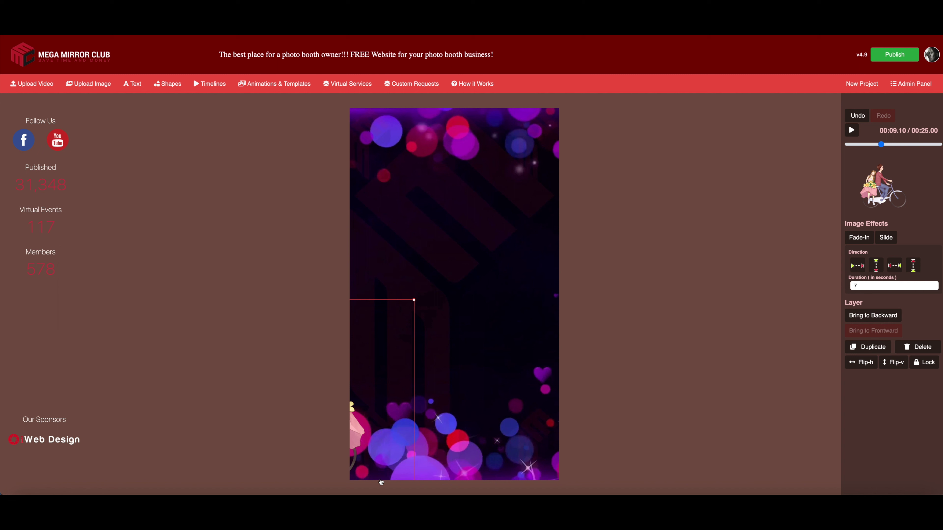
{"action": "key", "text": "Left"}
{"action": "key", "text": "Left"}
{"action": "key", "text": "Left"}
{"action": "key", "text": "Left"}
{"action": "key", "text": "Left"}
{"action": "key", "text": "Left"}
{"action": "key", "text": "Left"}
{"action": "key", "text": "Left"}
{"action": "key", "text": "Left"}
{"action": "key", "text": "Left"}
{"action": "key", "text": "Left"}
{"action": "key", "text": "Left"}
{"action": "key", "text": "Left"}
{"action": "key", "text": "Left"}
{"action": "key", "text": "Left"}
{"action": "key", "text": "Left"}
{"action": "key", "text": "Left"}
{"action": "key", "text": "Left"}
{"action": "key", "text": "Left"}
{"action": "key", "text": "Left"}
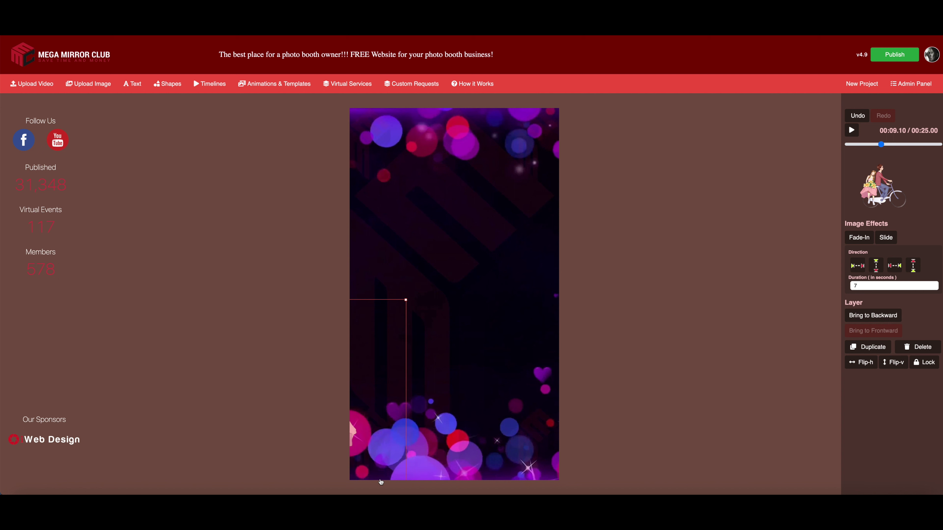
{"action": "key", "text": "Left"}
{"action": "key", "text": "Left"}
{"action": "key", "text": "Left"}
{"action": "key", "text": "Left"}
{"action": "key", "text": "Left"}
{"action": "key", "text": "Left"}
{"action": "key", "text": "Left"}
{"action": "key", "text": "Left"}
{"action": "key", "text": "Left"}
{"action": "key", "text": "Left"}
{"action": "key", "text": "Left"}
{"action": "key", "text": "Left"}
{"action": "key", "text": "Left"}
{"action": "key", "text": "Left"}
{"action": "key", "text": "Left"}
{"action": "key", "text": "Left"}
{"action": "key", "text": "Left"}
{"action": "key", "text": "Left"}
{"action": "key", "text": "Left"}
{"action": "key", "text": "Left"}
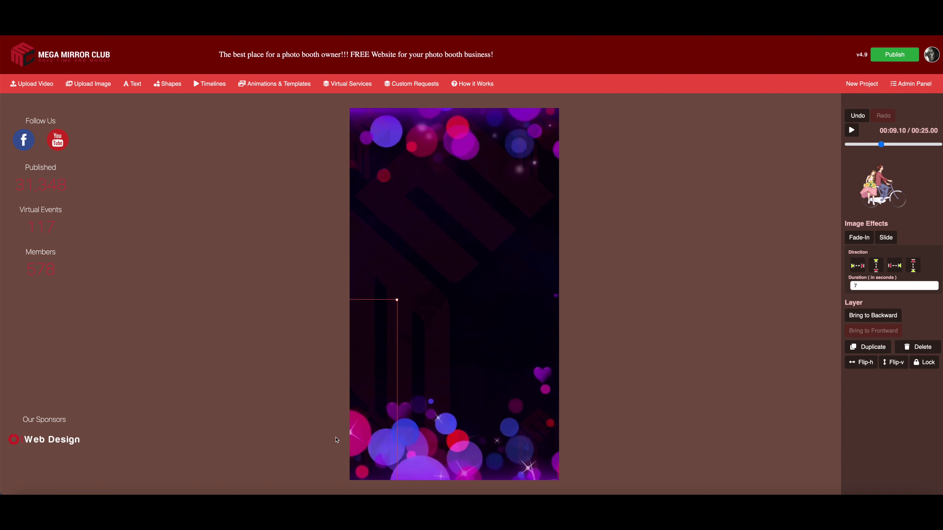
{"action": "key", "text": "Left"}
{"action": "key", "text": "Left"}
{"action": "key", "text": "Left"}
{"action": "key", "text": "Left"}
{"action": "key", "text": "Left"}
{"action": "key", "text": "Left"}
{"action": "key", "text": "Left"}
{"action": "key", "text": "Left"}
{"action": "key", "text": "Left"}
{"action": "key", "text": "Left"}
{"action": "key", "text": "Left"}
{"action": "key", "text": "Left"}
{"action": "key", "text": "Left"}
{"action": "key", "text": "Left"}
{"action": "key", "text": "Left"}
{"action": "key", "text": "Left"}
{"action": "key", "text": "Left"}
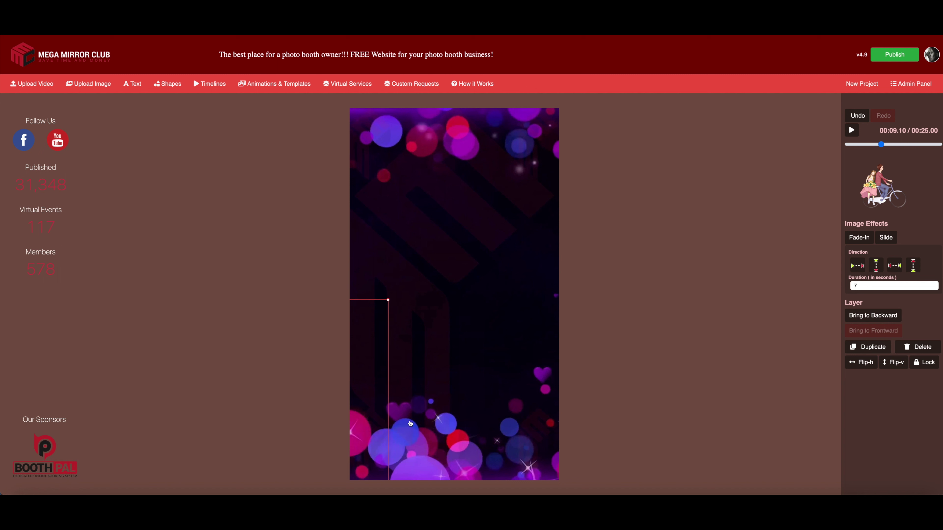
Apply a right-to-left Slide effect to the flipped bicycle copy and compare it with the original image's slide settings
{"action": "left_click", "coordinate": [859, 238]}
{"action": "left_click", "coordinate": [895, 266]}
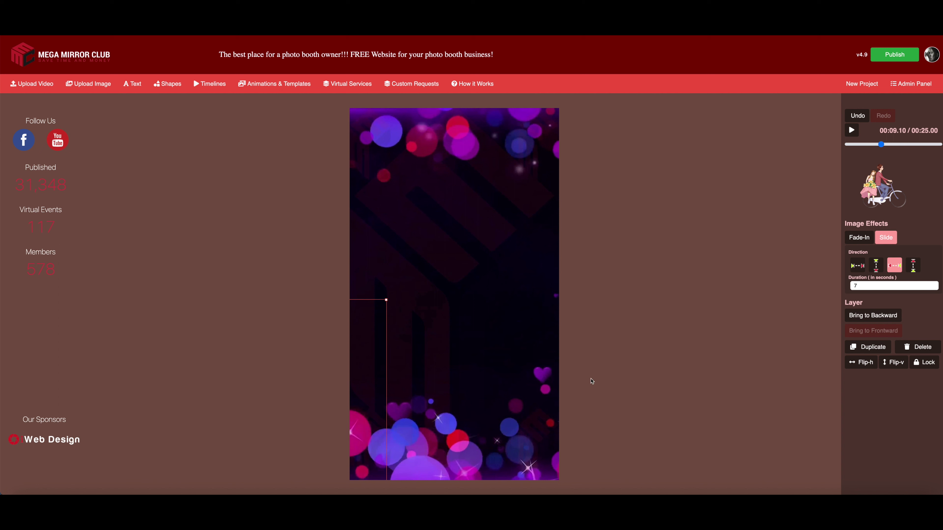
{"action": "left_click", "coordinate": [543, 398]}
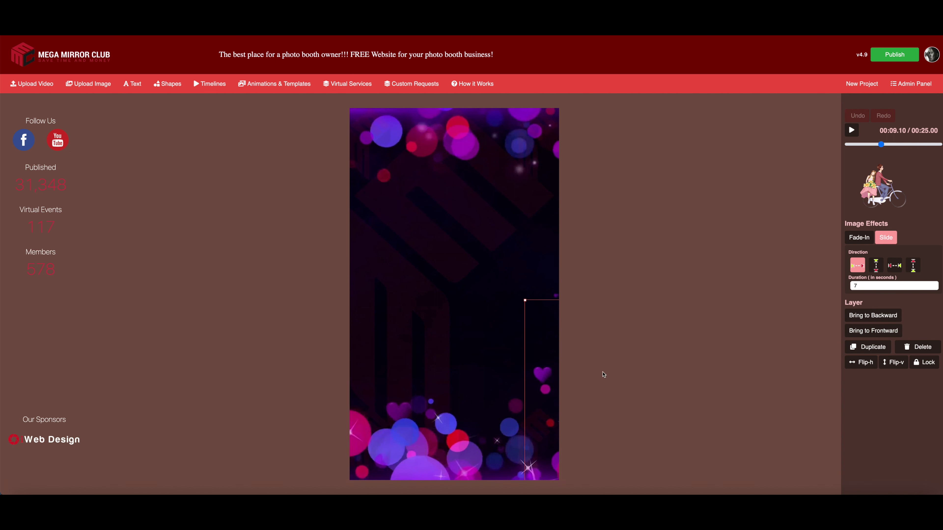
{"action": "left_click", "coordinate": [356, 381]}
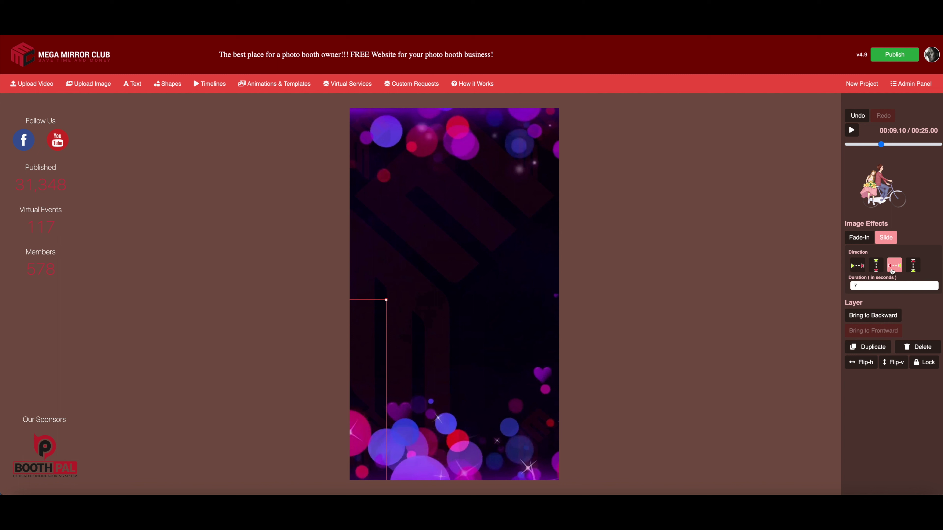
In the timeline, delay the start of the second bicycle image to about 10 seconds and save the timing
{"action": "left_click", "coordinate": [209, 89]}
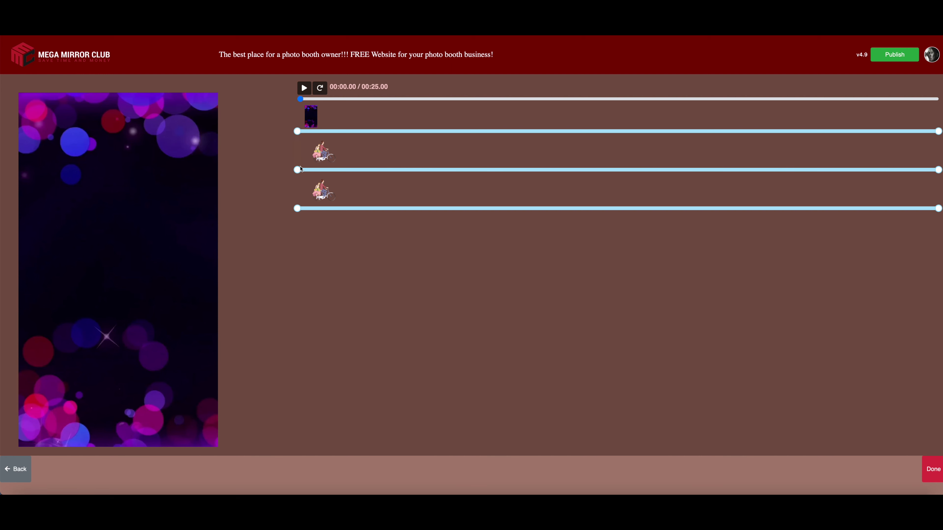
{"action": "left_click_drag", "start_coordinate": [302, 210], "coordinate": [530, 209]}
{"action": "left_click_drag", "start_coordinate": [301, 100], "coordinate": [543, 116]}
{"action": "left_click_drag", "start_coordinate": [530, 208], "coordinate": [548, 208]}
{"action": "left_click_drag", "start_coordinate": [543, 100], "coordinate": [555, 99]}
{"action": "left_click_drag", "start_coordinate": [548, 209], "coordinate": [555, 209]}
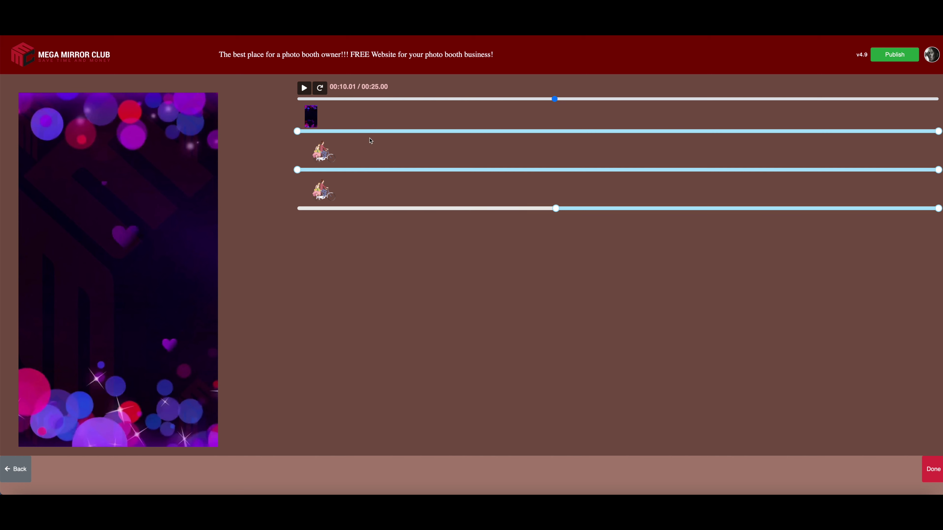
{"action": "left_click", "coordinate": [933, 474]}
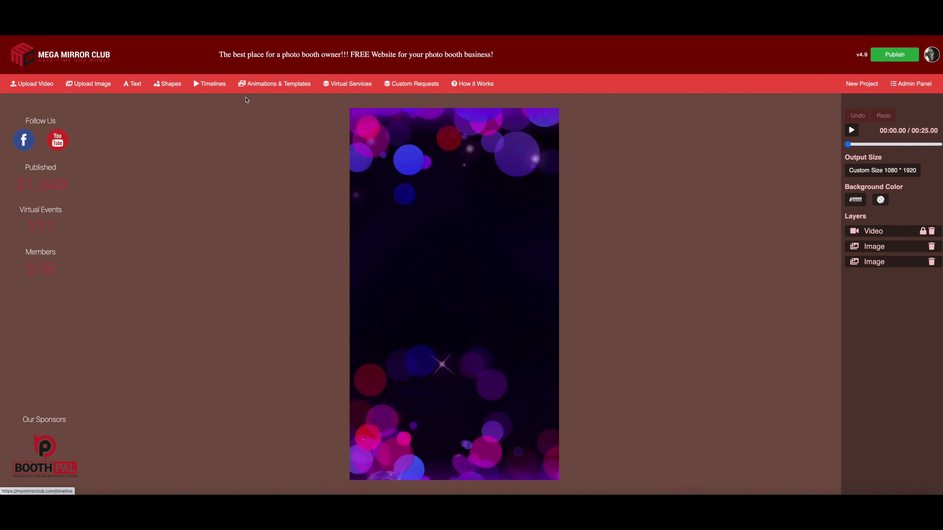
Add the red heart balloons image from the Baloons subcategory of the EXTRAS templates to the canvas
{"action": "left_click", "coordinate": [261, 85]}
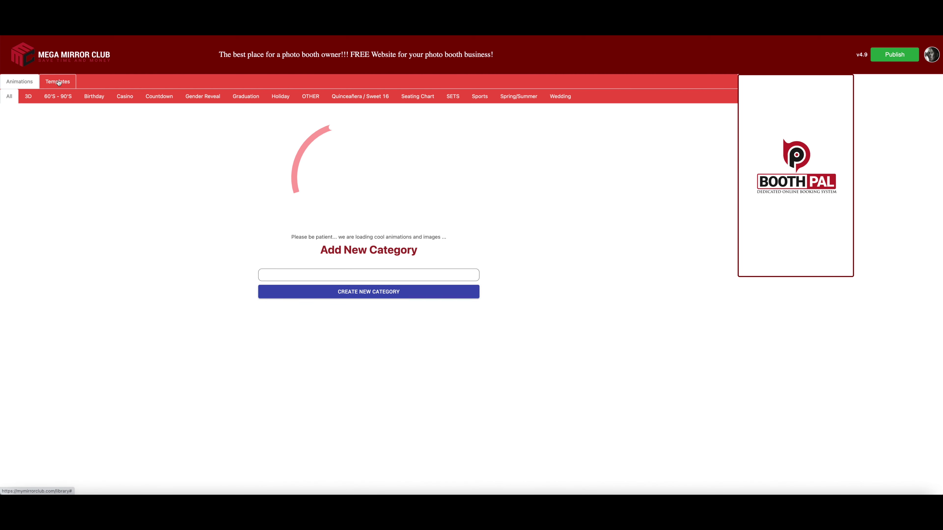
{"action": "left_click", "coordinate": [74, 85]}
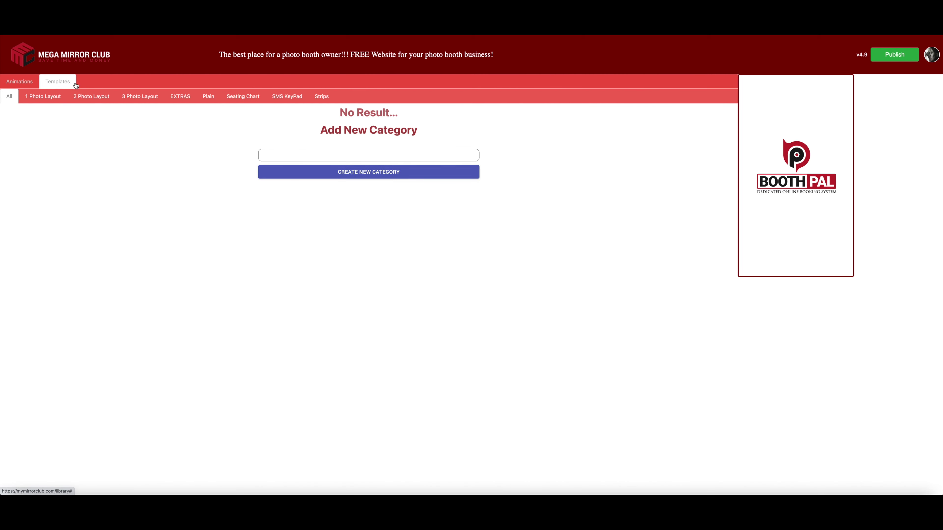
{"action": "left_click", "coordinate": [179, 97]}
{"action": "left_click", "coordinate": [169, 114]}
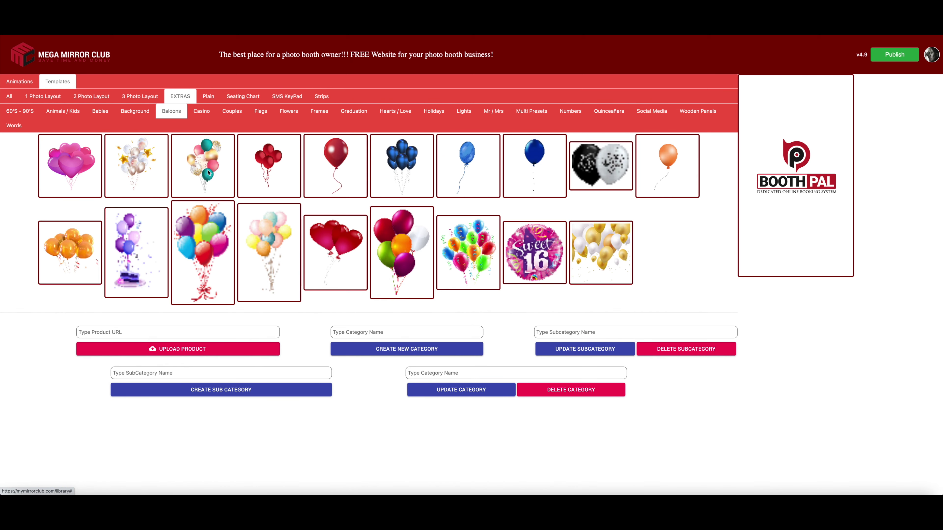
{"action": "left_click", "coordinate": [334, 251]}
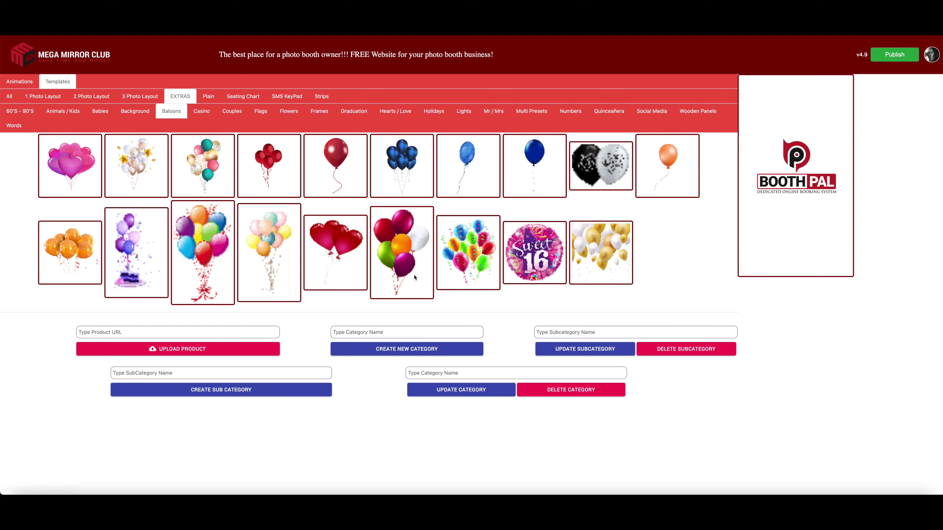
{"action": "left_click", "coordinate": [802, 226]}
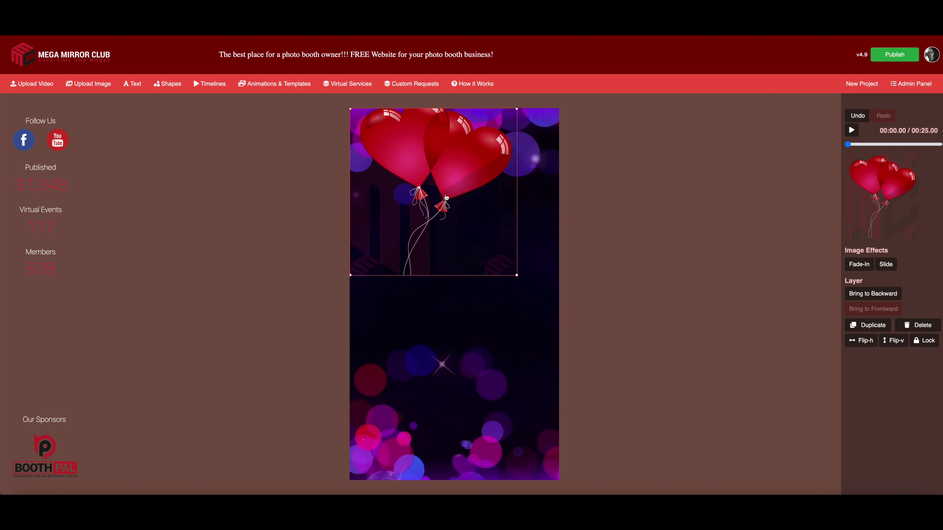
Scale the red heart balloons down slightly and move them upward until they are completely past the canvas's top edge
{"action": "left_click_drag", "start_coordinate": [447, 198], "coordinate": [487, 237]}
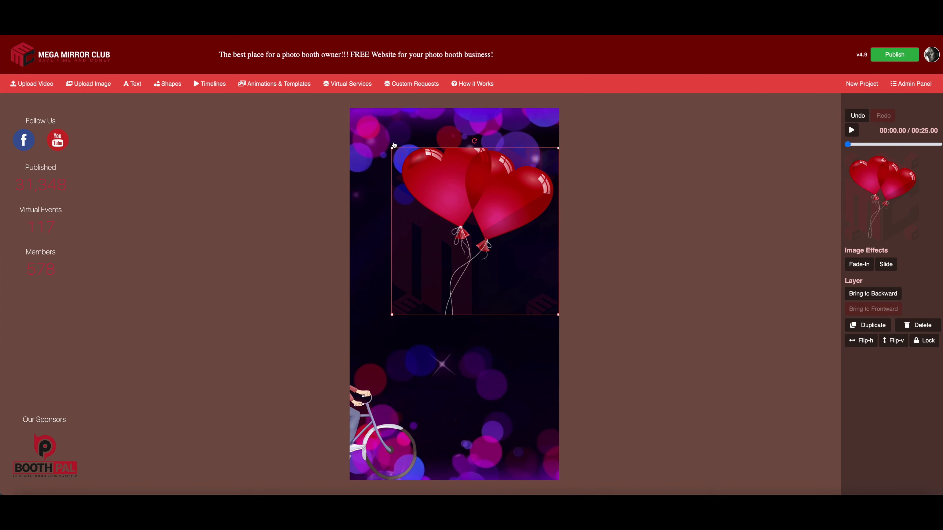
{"action": "left_click_drag", "start_coordinate": [391, 149], "coordinate": [430, 151]}
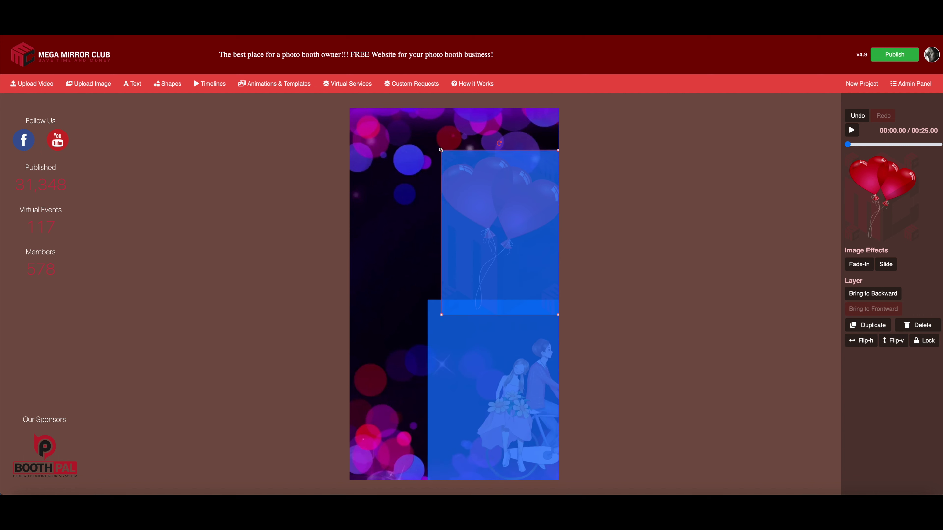
{"action": "left_click", "coordinate": [606, 211]}
{"action": "left_click_drag", "start_coordinate": [462, 183], "coordinate": [463, 211]}
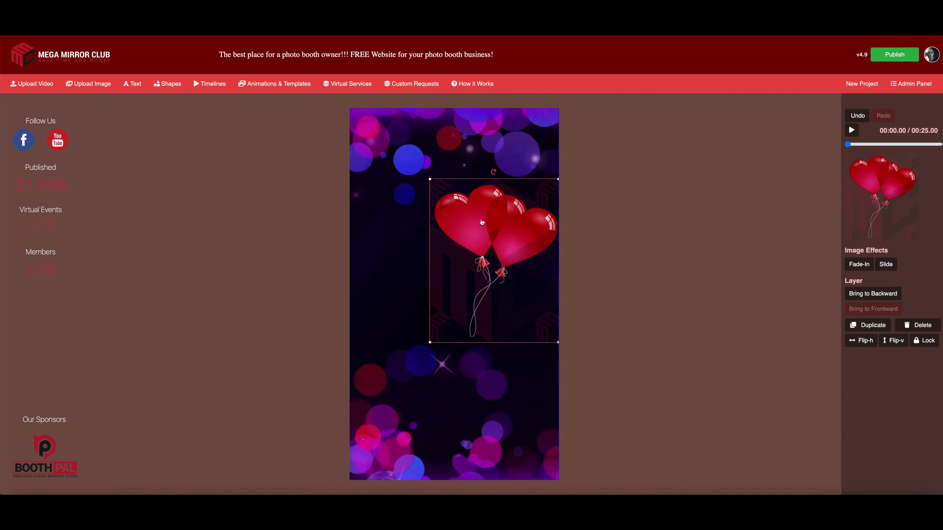
{"action": "left_click_drag", "start_coordinate": [429, 179], "coordinate": [439, 196]}
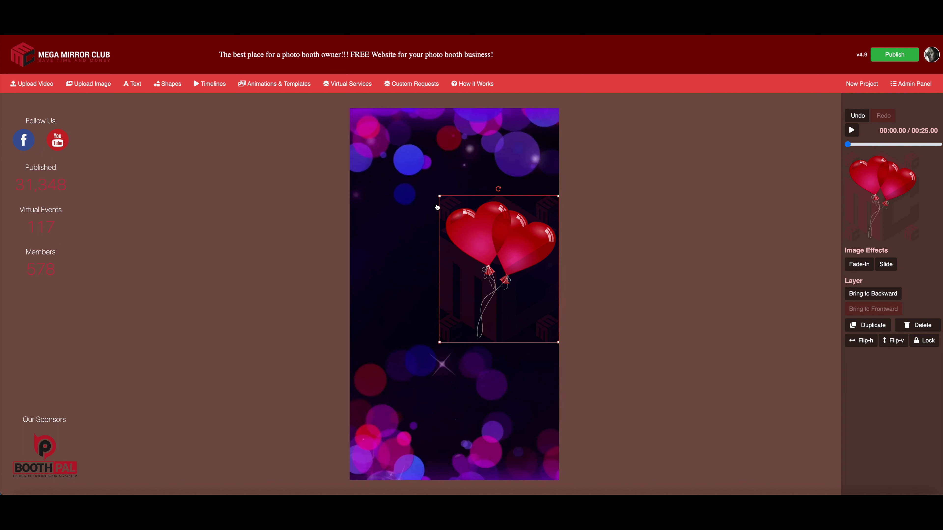
{"action": "mouse_move", "coordinate": [439, 196]}
{"action": "left_mouse_down"}
{"action": "mouse_move", "coordinate": [384, 162]}
{"action": "mouse_move", "coordinate": [388, 138]}
{"action": "mouse_move", "coordinate": [395, 134]}
{"action": "mouse_move", "coordinate": [455, 205]}
{"action": "mouse_move", "coordinate": [429, 184]}
{"action": "left_mouse_up"}
{"action": "mouse_move", "coordinate": [494, 243]}
{"action": "left_mouse_down"}
{"action": "mouse_move", "coordinate": [499, 266]}
{"action": "mouse_move", "coordinate": [489, 257]}
{"action": "left_mouse_up"}
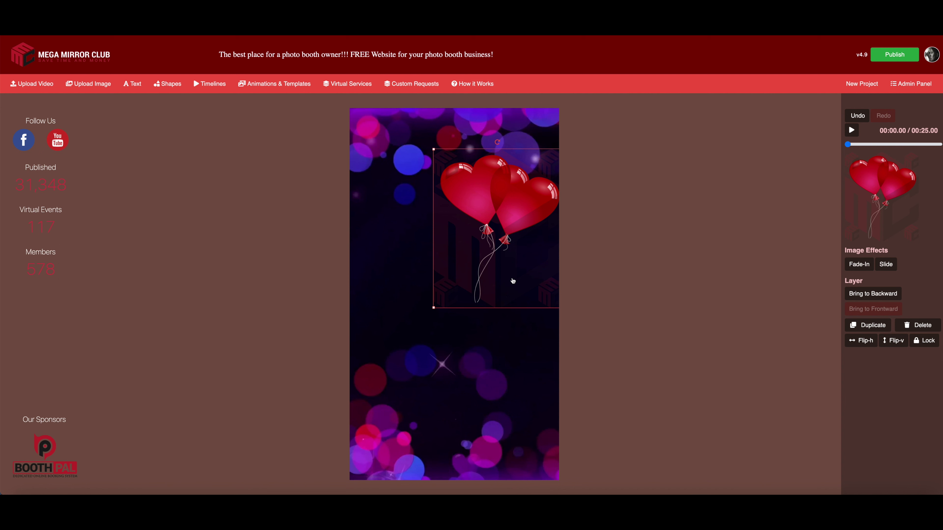
{"action": "left_click_drag", "start_coordinate": [512, 281], "coordinate": [501, 104]}
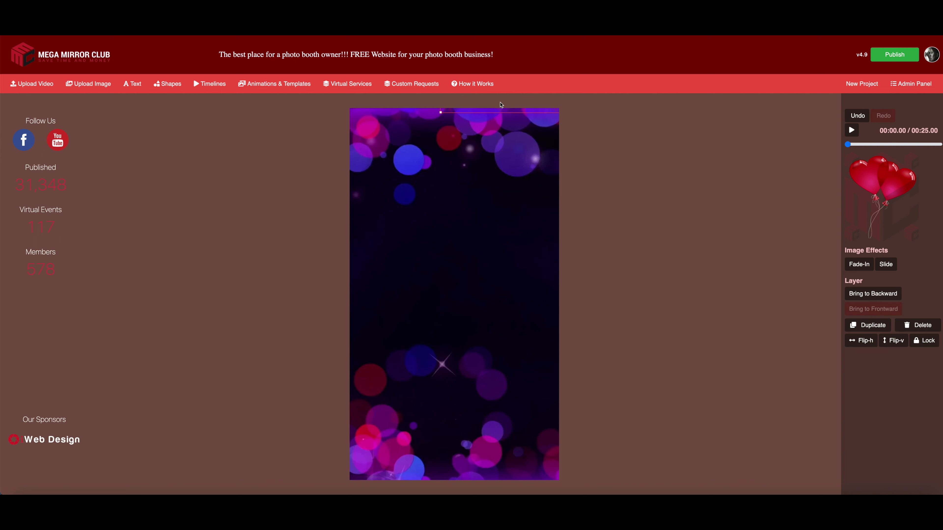
Apply a bottom-to-top Slide effect to the balloons and duplicate them above the canvas's centre with the same effect
{"action": "left_click", "coordinate": [886, 264]}
{"action": "left_click", "coordinate": [913, 296]}
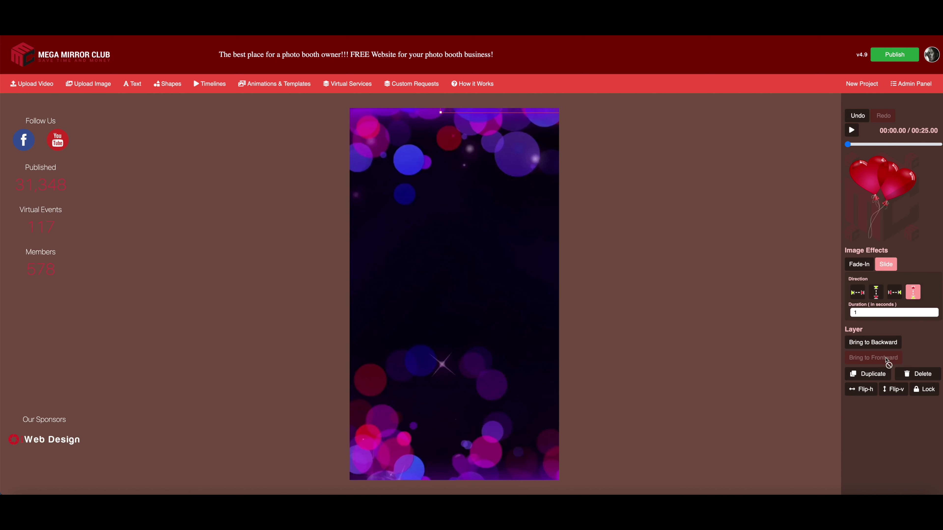
{"action": "left_click", "coordinate": [875, 376]}
{"action": "left_click_drag", "start_coordinate": [506, 119], "coordinate": [453, 116]}
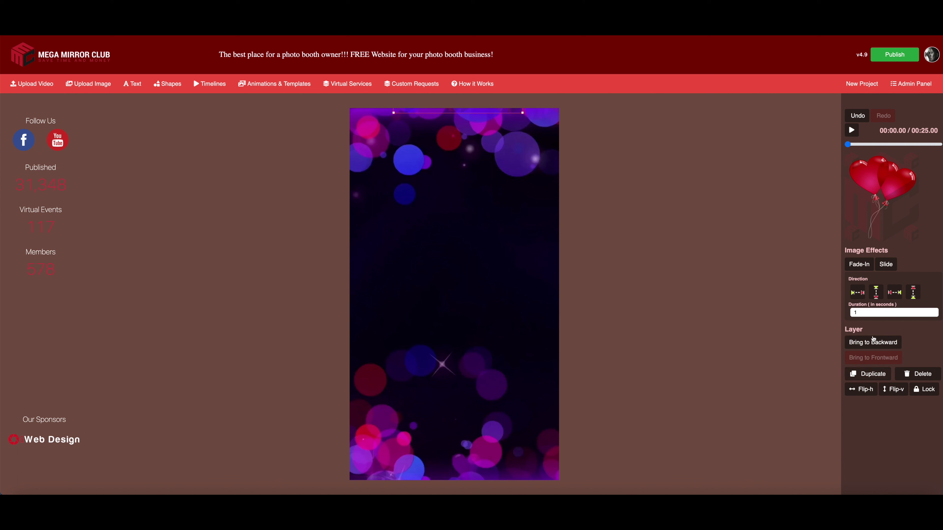
{"action": "left_click", "coordinate": [913, 294]}
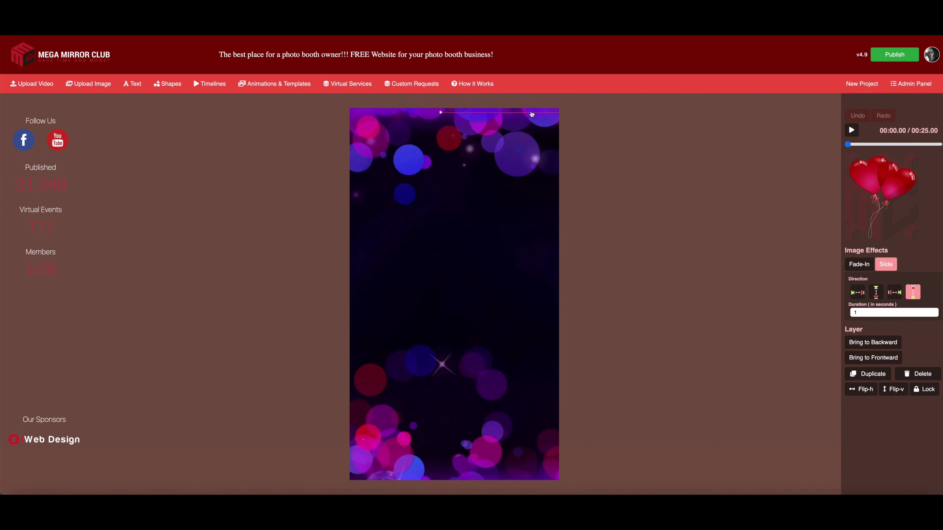
Set the slide duration of the two balloon images above the canvas to 5 seconds
{"action": "double_click", "coordinate": [853, 313]}
{"action": "left_click", "coordinate": [431, 115]}
{"action": "double_click", "coordinate": [853, 313]}
{"action": "type", "text": "5"}
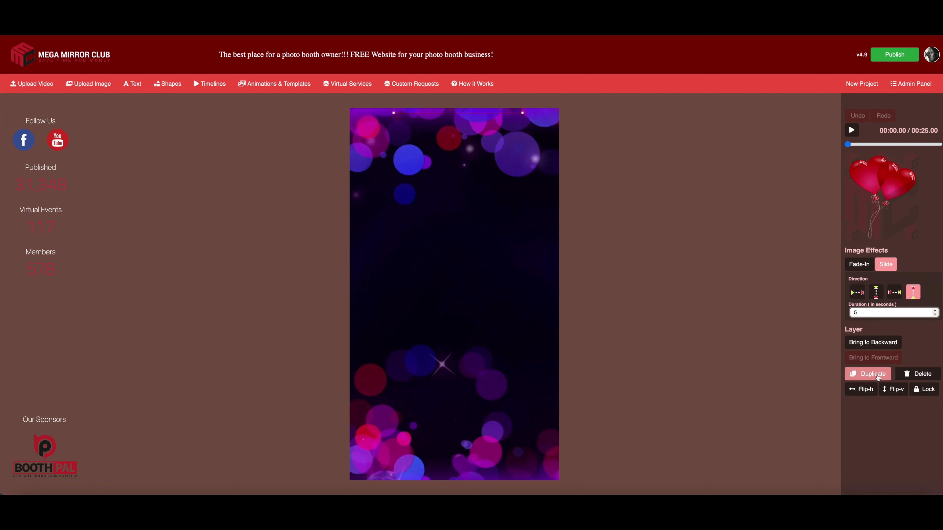
Duplicate the balloons, place the copy above the canvas's left half and give it a bottom-to-top Slide effect
{"action": "left_click", "coordinate": [868, 374]}
{"action": "left_click_drag", "start_coordinate": [470, 123], "coordinate": [387, 111]}
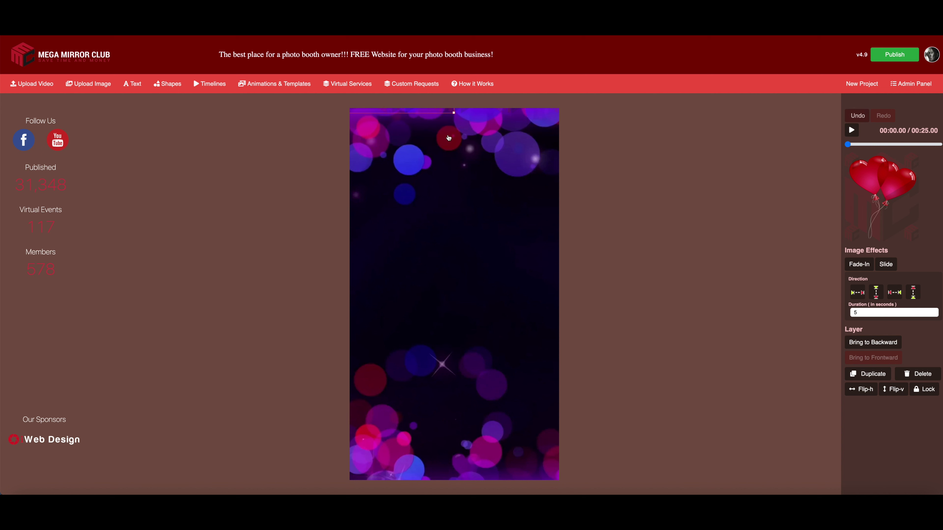
{"action": "left_click", "coordinate": [863, 339]}
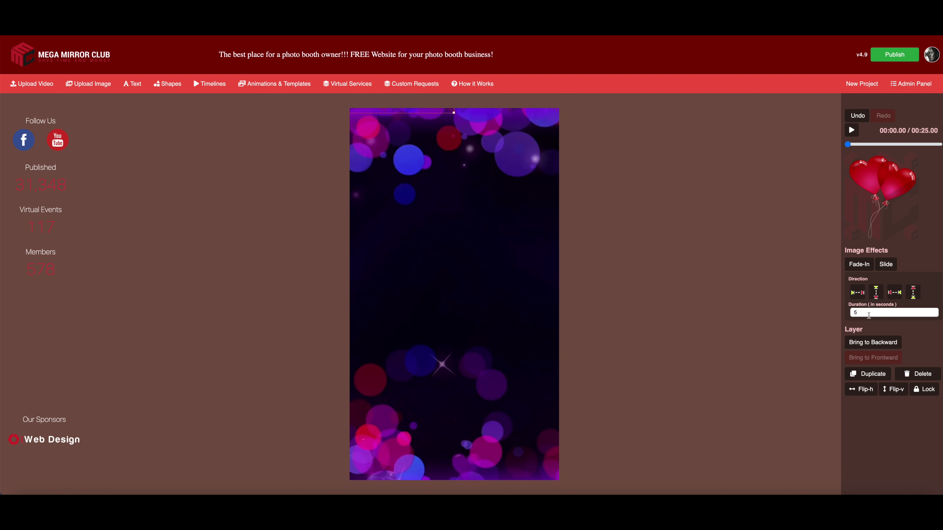
{"action": "left_click", "coordinate": [914, 294]}
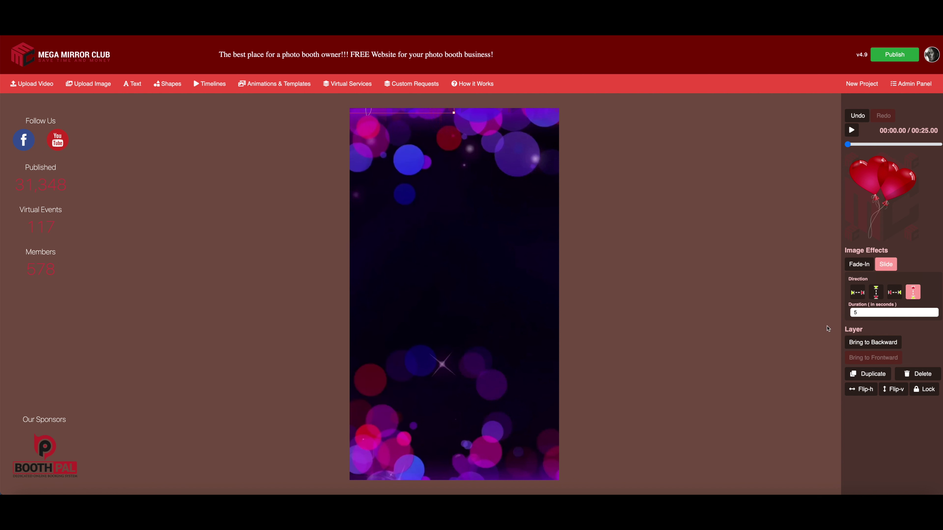
Duplicate the balloons again, place this copy above the canvas's right half and apply a bottom-to-top Slide effect
{"action": "left_click", "coordinate": [869, 374]}
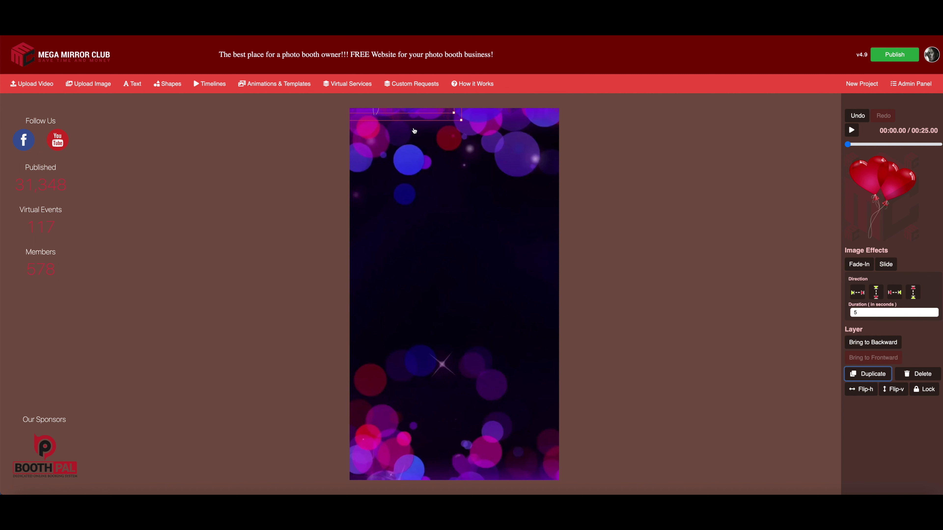
{"action": "left_click_drag", "start_coordinate": [422, 124], "coordinate": [543, 116]}
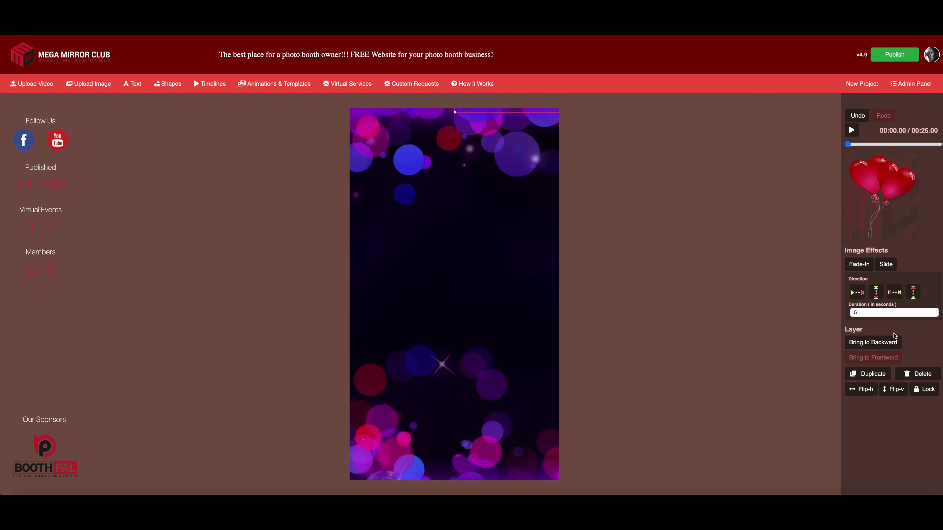
{"action": "left_click", "coordinate": [913, 292]}
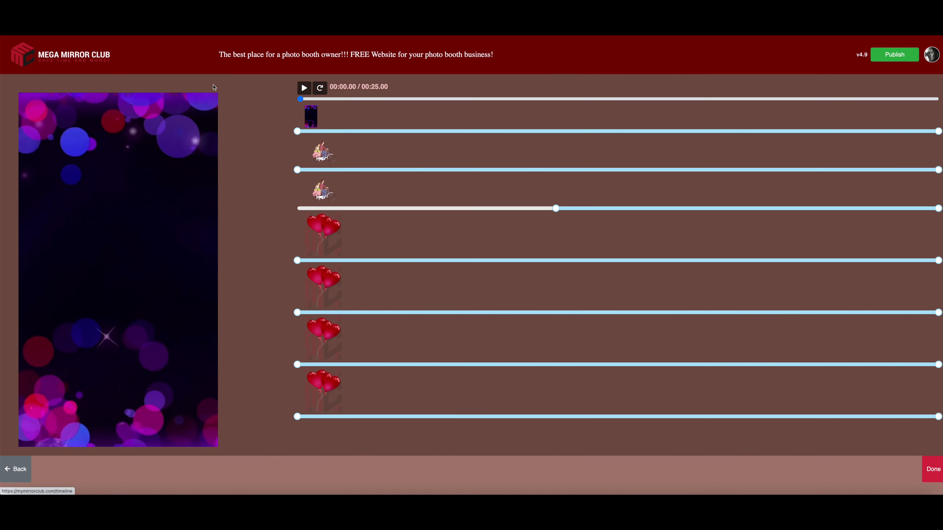
In the timeline, stagger the second, third and fourth balloon images to start at about 6, 12 and 17 seconds and save the timing
{"action": "left_click", "coordinate": [214, 87]}
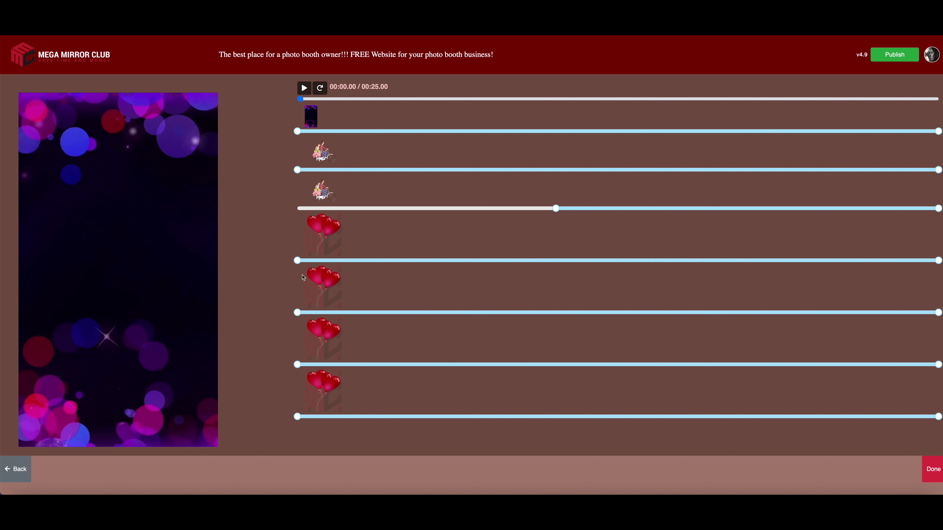
{"action": "left_click_drag", "start_coordinate": [297, 312], "coordinate": [444, 313]}
{"action": "left_click_drag", "start_coordinate": [297, 365], "coordinate": [592, 364]}
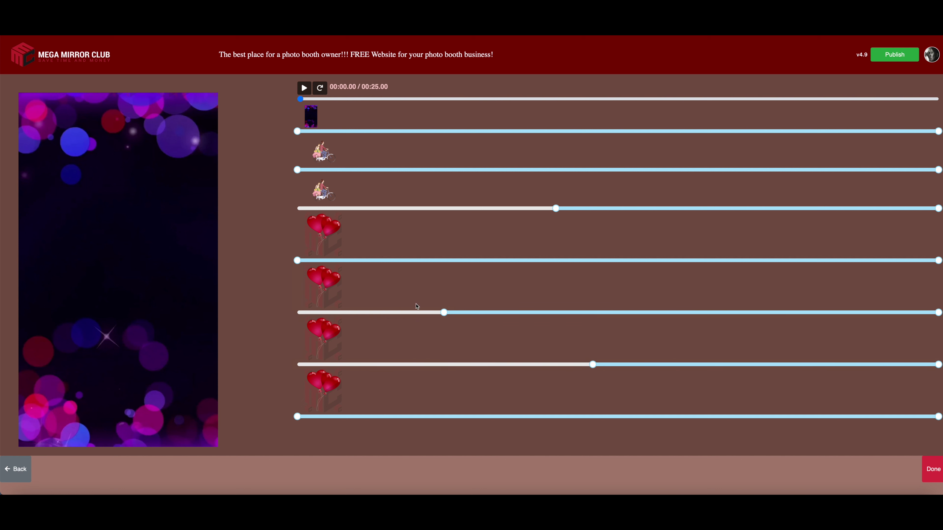
{"action": "left_click_drag", "start_coordinate": [443, 313], "coordinate": [478, 312]}
{"action": "left_click_drag", "start_coordinate": [592, 365], "coordinate": [628, 365]}
{"action": "left_click_drag", "start_coordinate": [296, 417], "coordinate": [731, 417]}
{"action": "left_click_drag", "start_coordinate": [629, 364], "coordinate": [598, 365]}
{"action": "left_click_drag", "start_coordinate": [478, 313], "coordinate": [452, 312]}
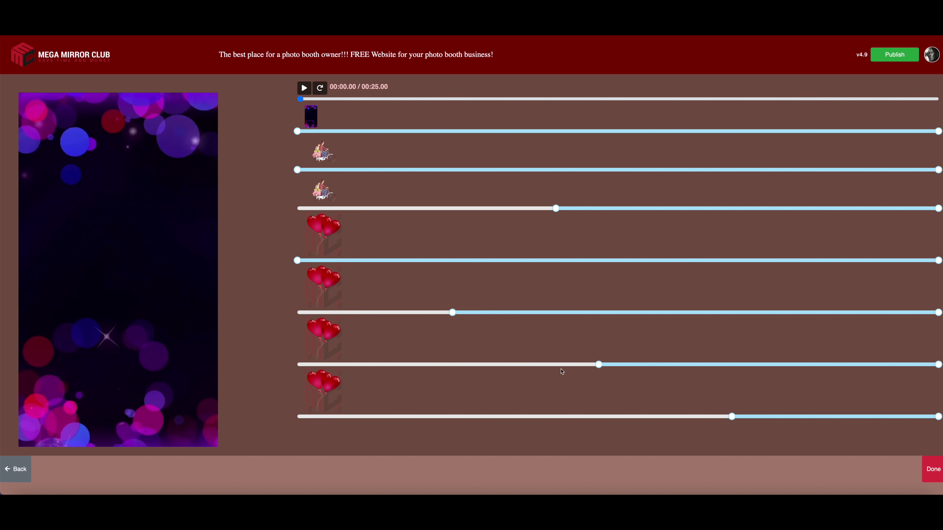
{"action": "left_click", "coordinate": [933, 471]}
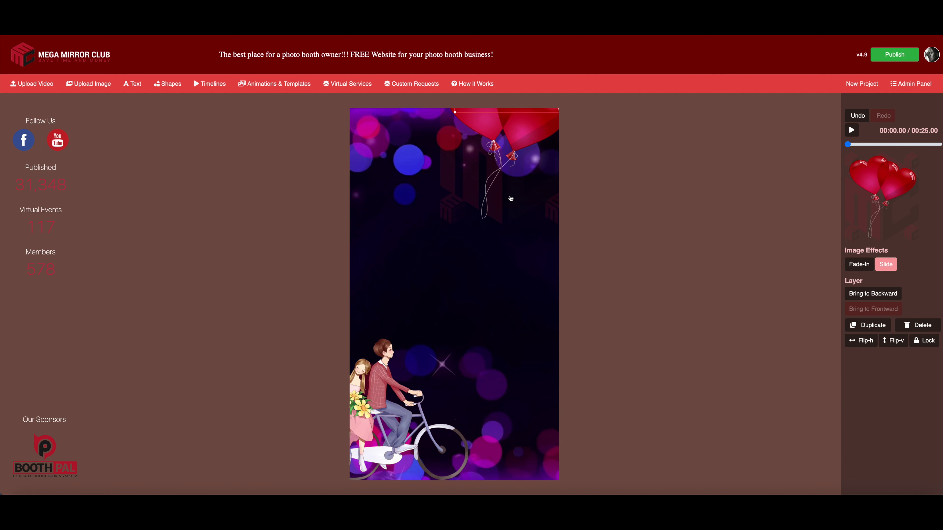
Add a text element to the canvas reading "Touch to Start"
{"action": "left_click", "coordinate": [133, 84]}
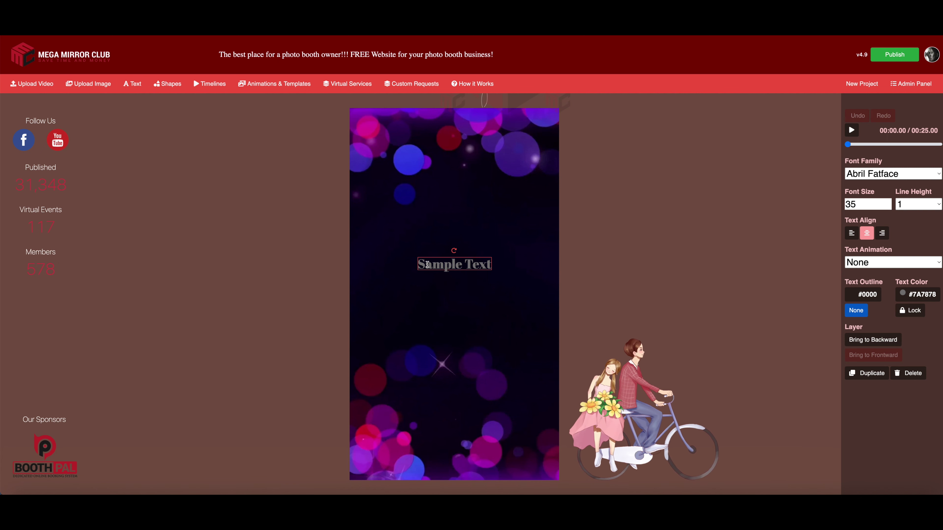
{"action": "double_click", "coordinate": [491, 266]}
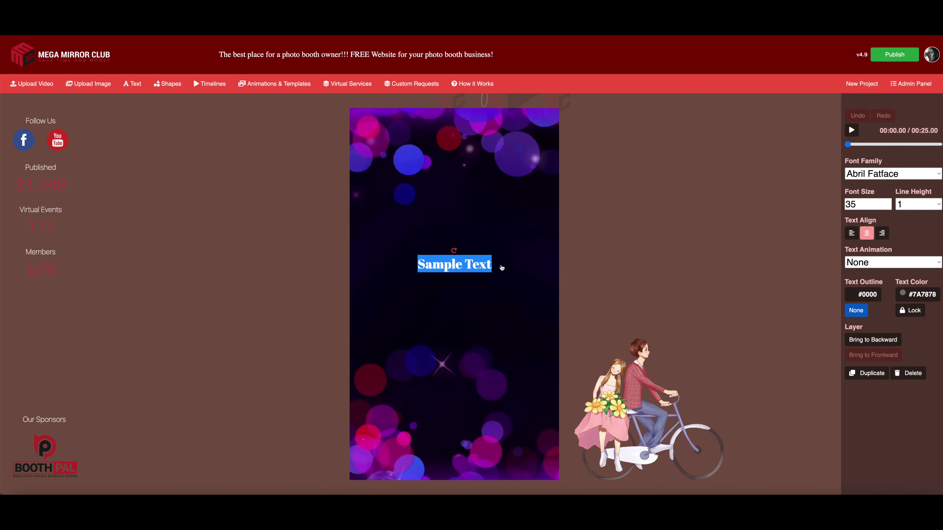
{"action": "type", "text": "Touch to Start"}
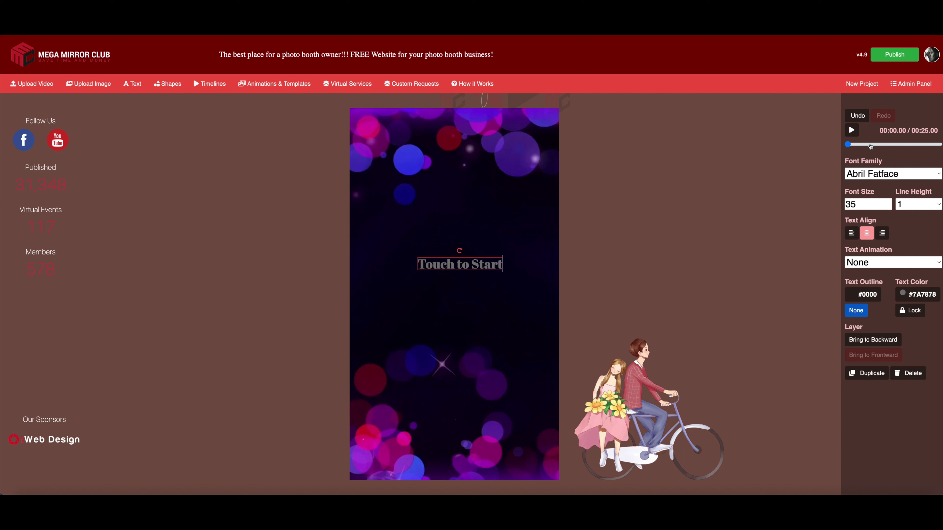
Try the Anton and Arimo fonts on the "Touch to Start" text and settle on Allura
{"action": "left_click", "coordinate": [901, 177]}
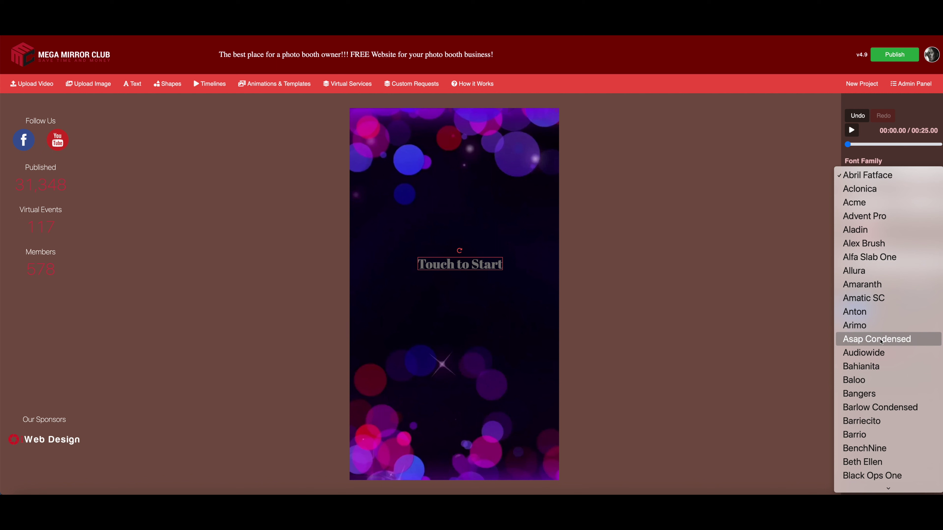
{"action": "left_click", "coordinate": [872, 315]}
{"action": "left_click", "coordinate": [869, 177]}
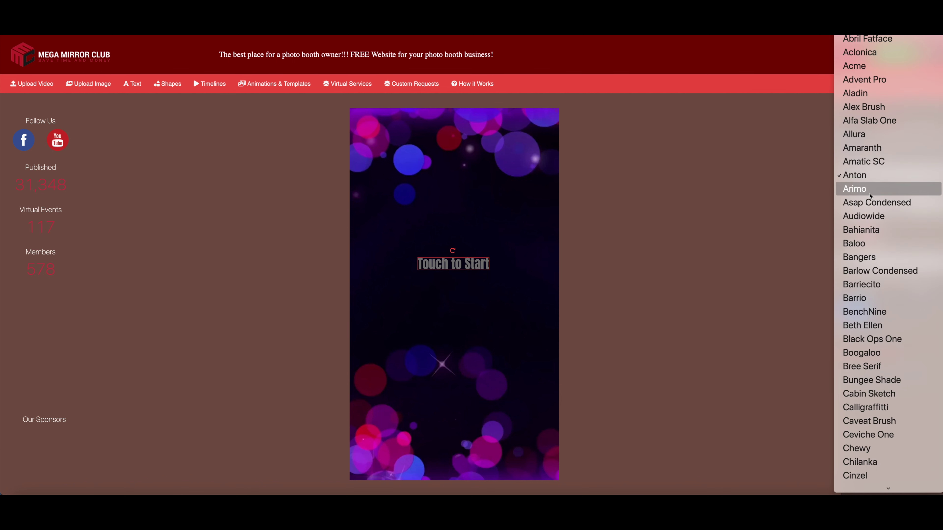
{"action": "left_click", "coordinate": [872, 188]}
{"action": "left_click", "coordinate": [874, 174]}
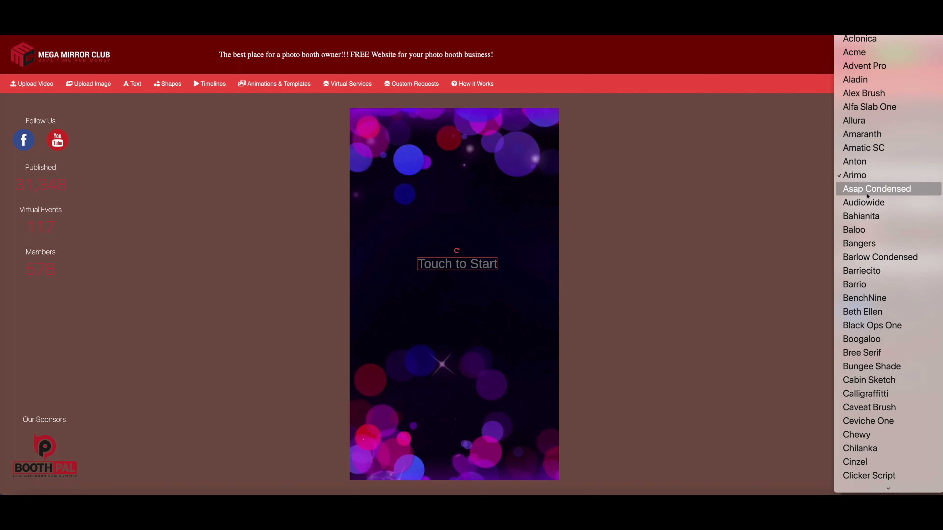
{"action": "left_click", "coordinate": [870, 121]}
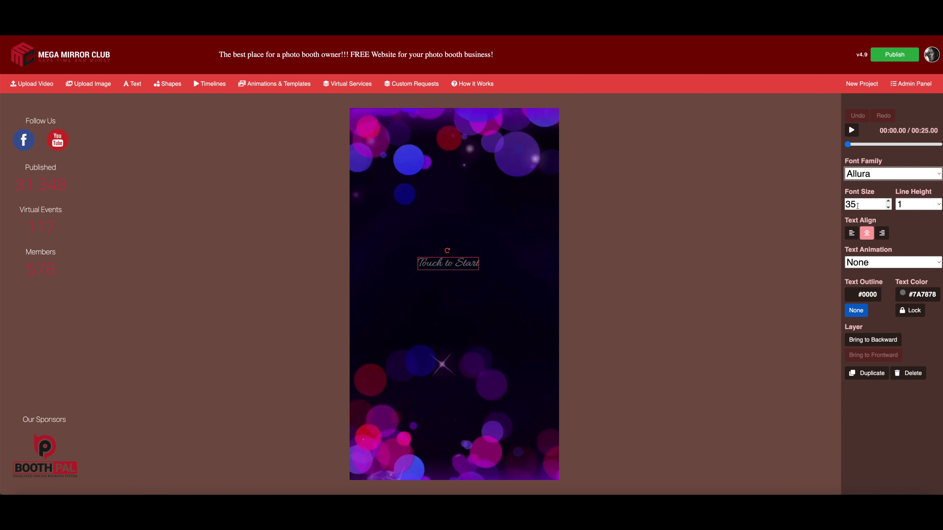
Enlarge the "Touch to Start" text to font size 85 and centre it near the canvas's top edge
{"action": "left_click_drag", "start_coordinate": [861, 204], "coordinate": [840, 206]}
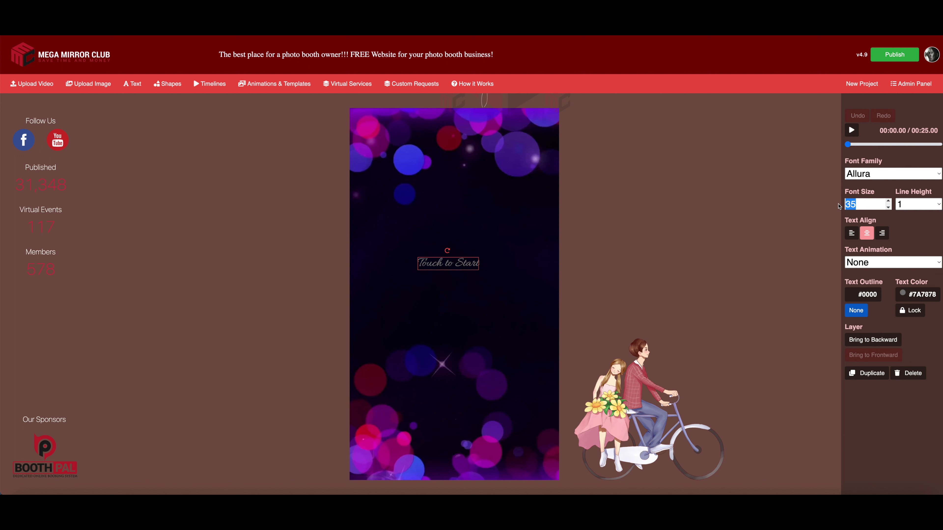
{"action": "type", "text": "75"}
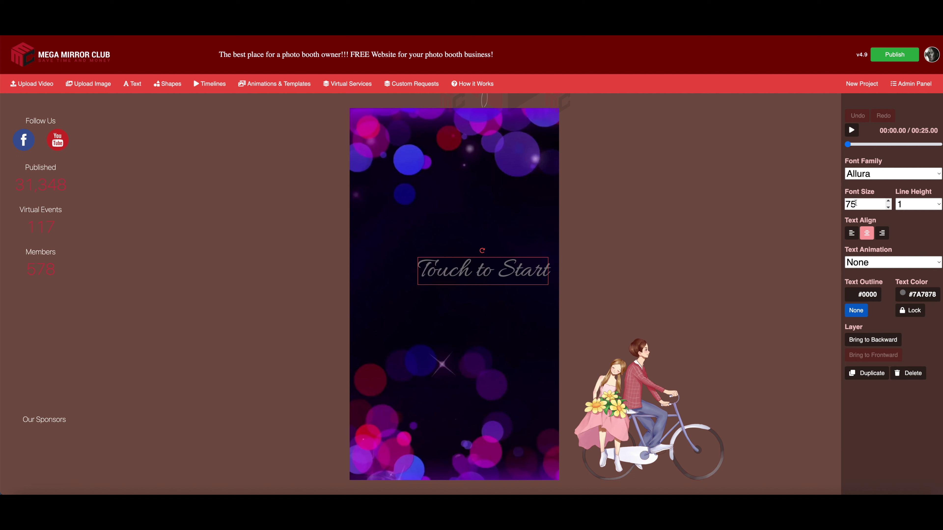
{"action": "left_click_drag", "start_coordinate": [860, 205], "coordinate": [840, 207]}
{"action": "type", "text": "85"}
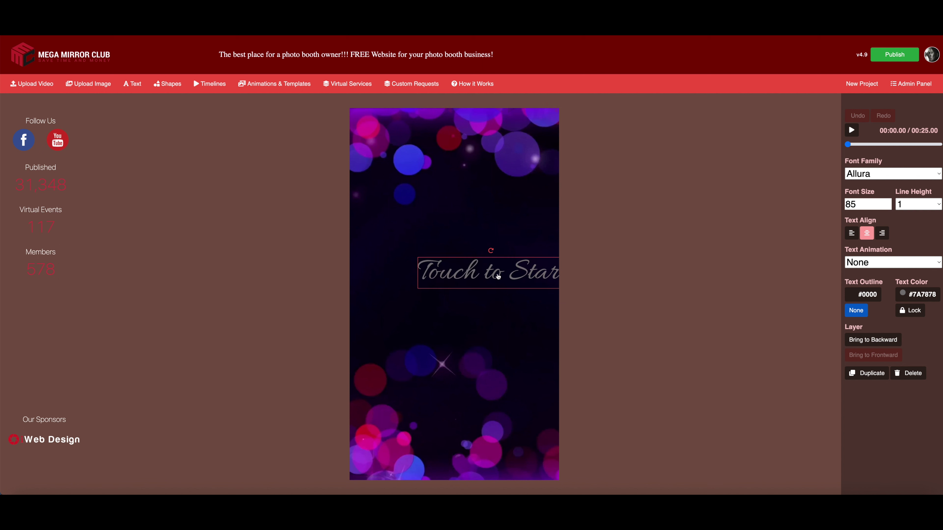
{"action": "left_click_drag", "start_coordinate": [494, 271], "coordinate": [478, 155]}
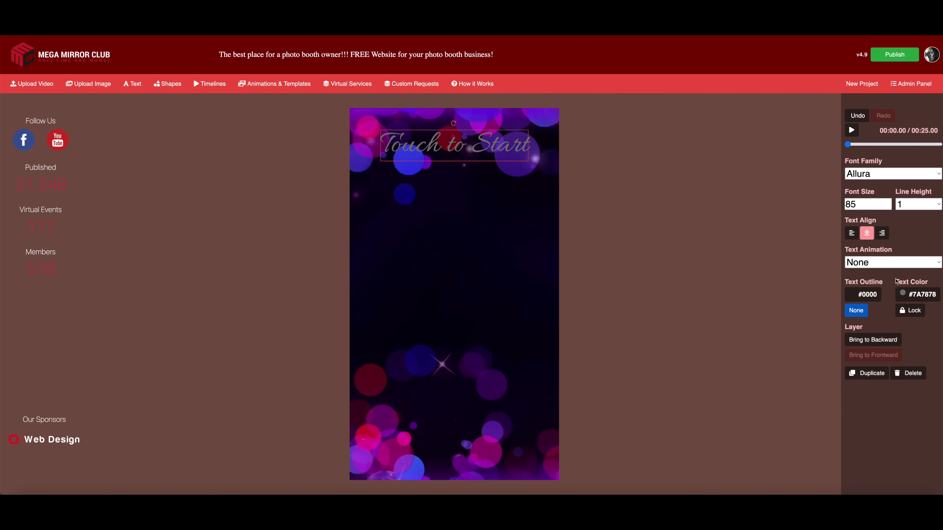
Set the "Touch to Start" text color to near-white #fdfcfc and its outline to near-black #0a0101
{"action": "left_click", "coordinate": [917, 294]}
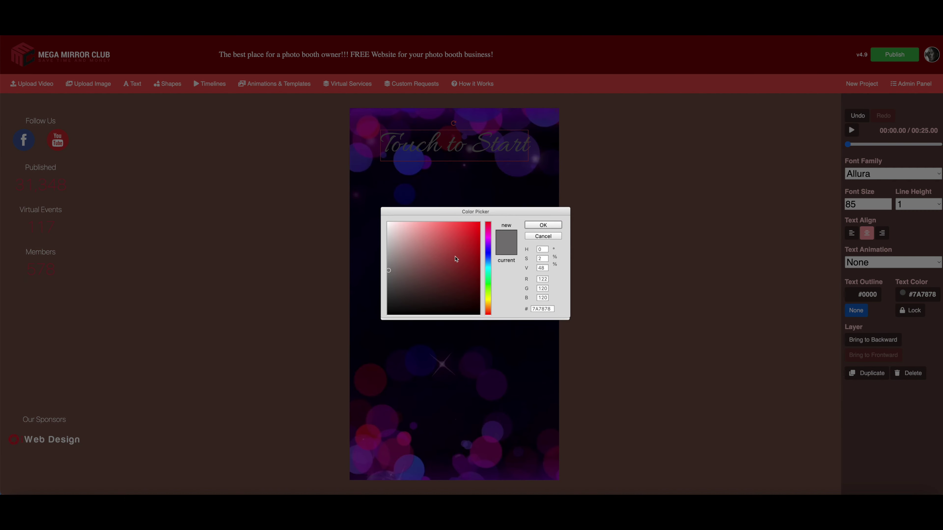
{"action": "left_click", "coordinate": [388, 224]}
{"action": "left_click", "coordinate": [544, 227]}
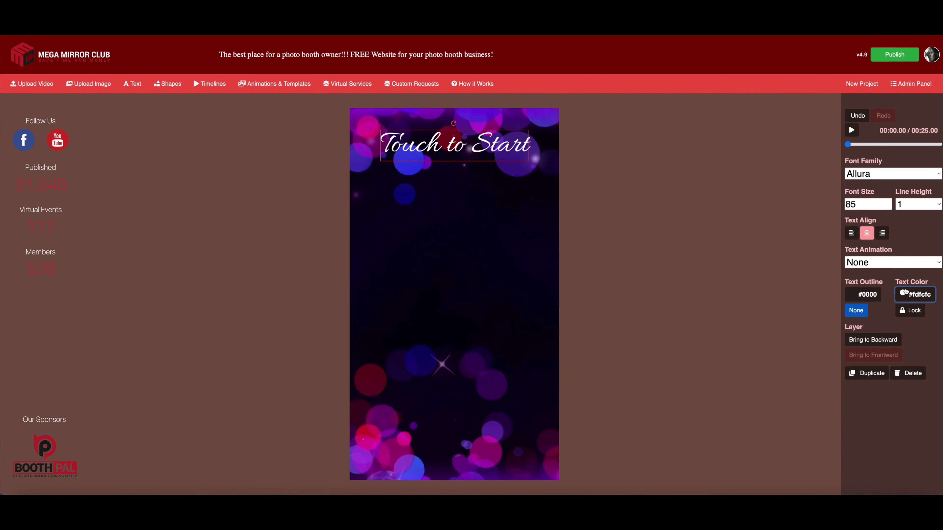
{"action": "left_click", "coordinate": [863, 294]}
{"action": "left_click", "coordinate": [471, 312]}
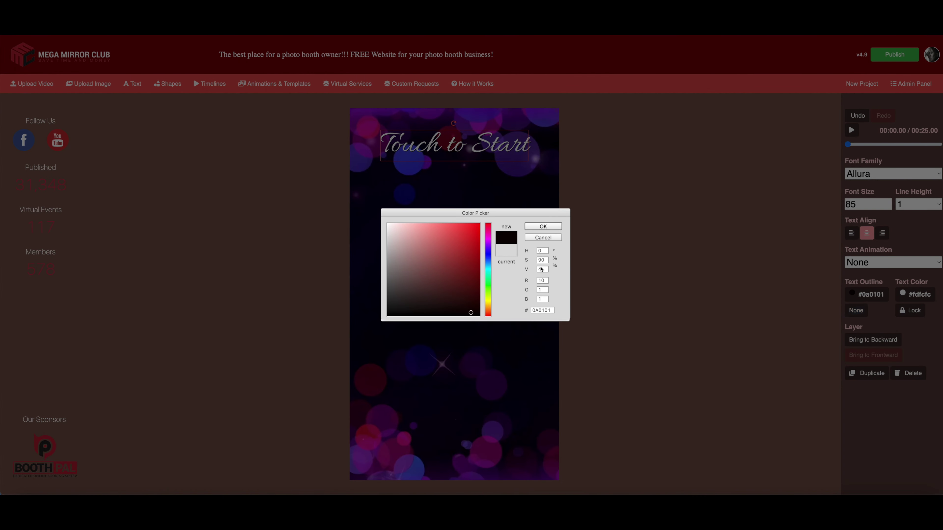
{"action": "left_click", "coordinate": [543, 226]}
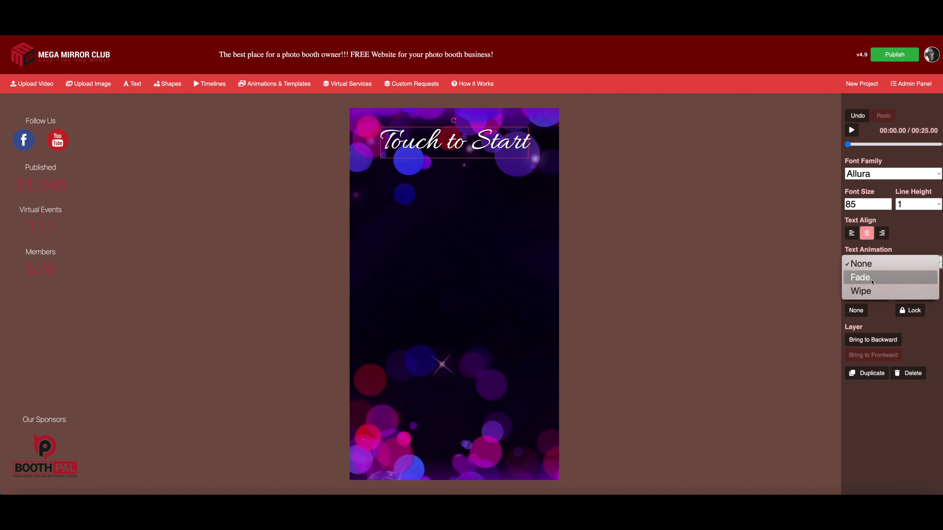
Apply the Fade animation to the "Touch to Start" text and place a duplicate of it in the middle of the canvas
{"action": "left_click", "coordinate": [861, 277]}
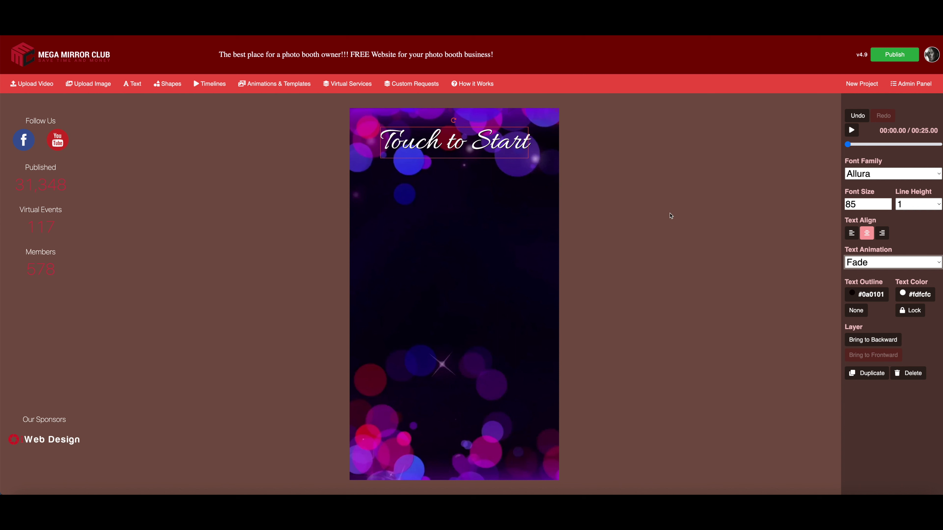
{"action": "left_click", "coordinate": [867, 373]}
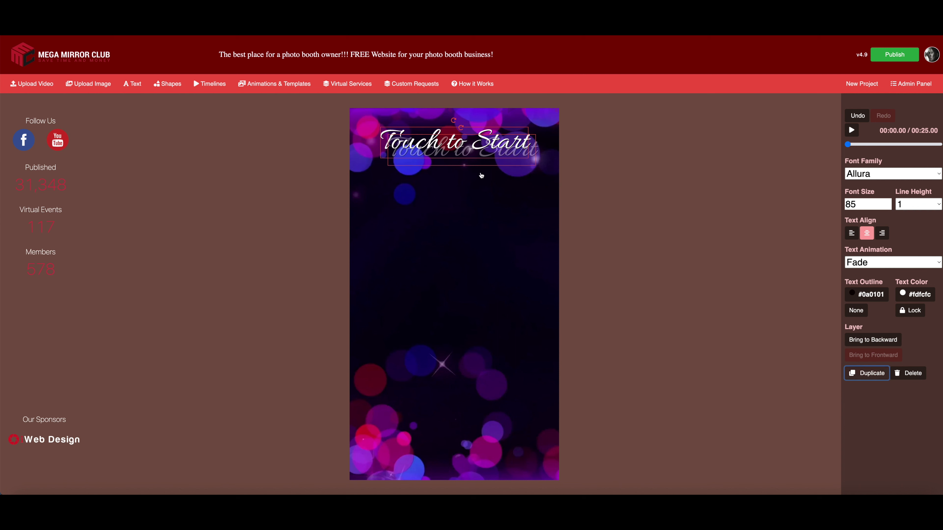
{"action": "left_click_drag", "start_coordinate": [464, 174], "coordinate": [458, 301]}
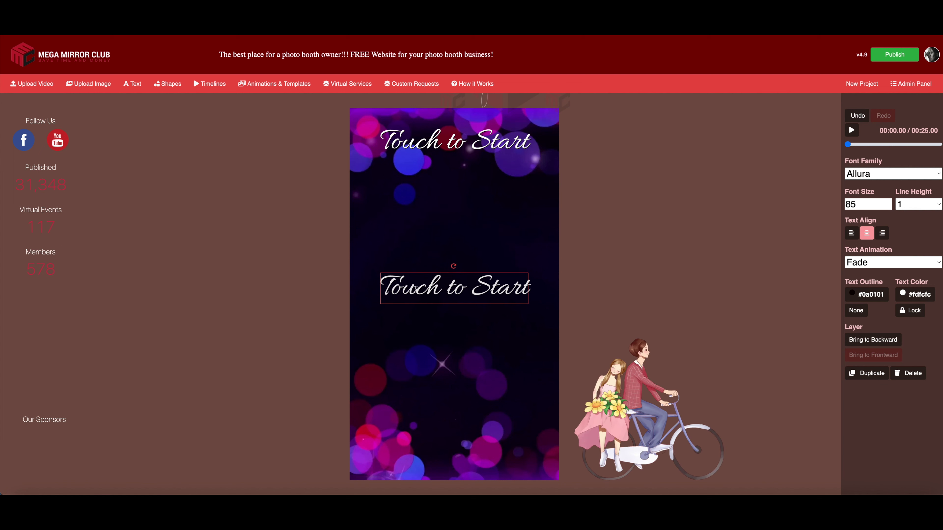
Replace the duplicated text with the couple's two first names, spaced widely apart, with a possessive 's on the second
{"action": "left_click_drag", "start_coordinate": [388, 289], "coordinate": [536, 289]}
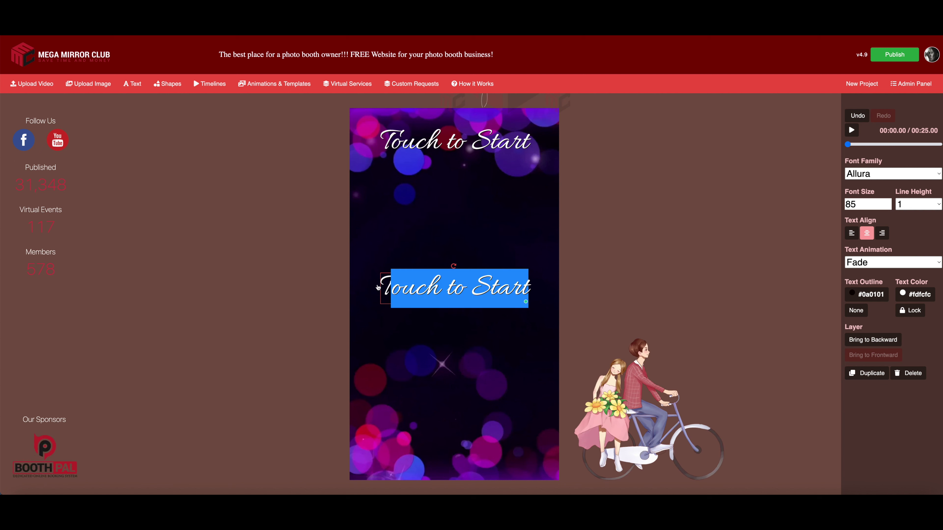
{"action": "left_click_drag", "start_coordinate": [378, 287], "coordinate": [527, 286]}
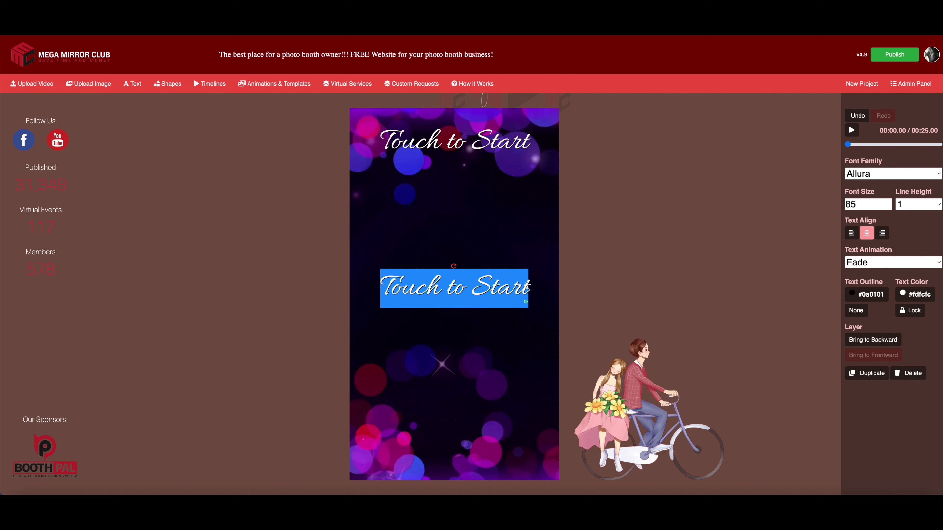
{"action": "type", "text": "Paula"}
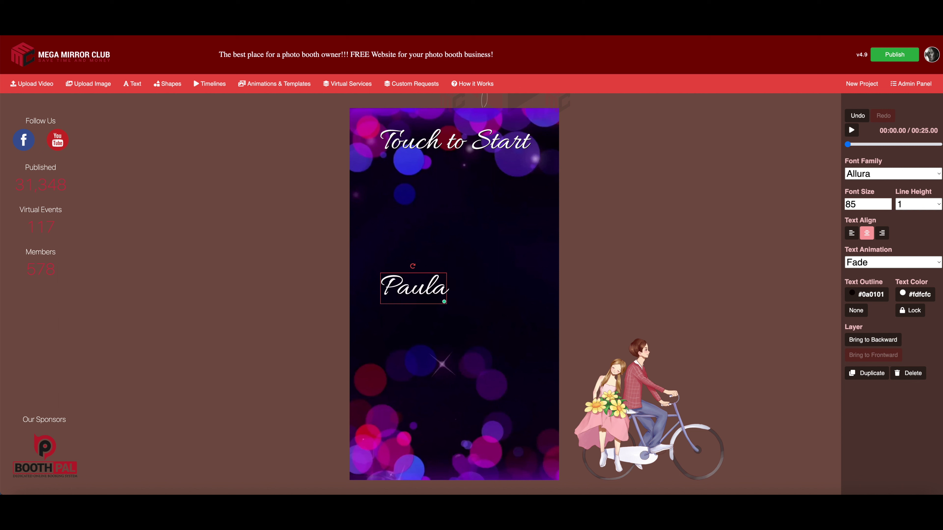
{"action": "type", "text": "     Mike"}
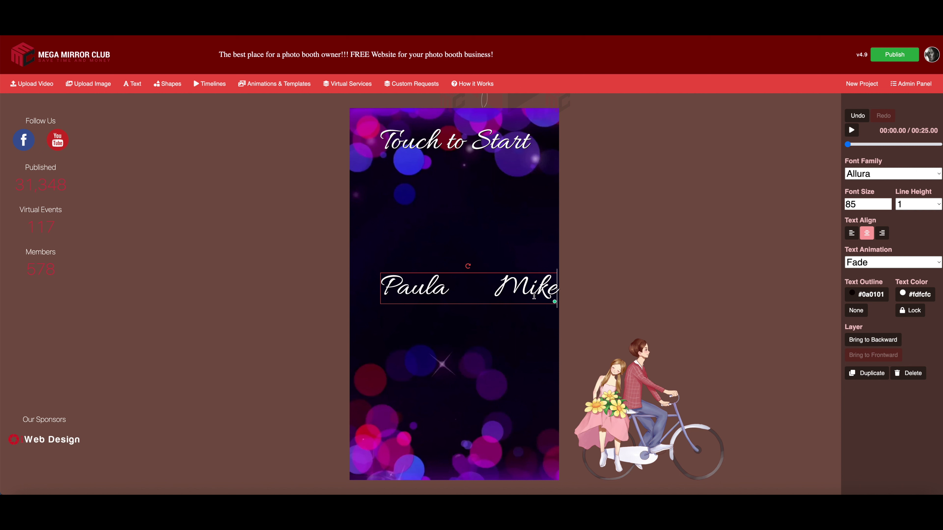
{"action": "type", "text": "'s"}
{"action": "key", "text": "BackSpace"}
{"action": "key", "text": "BackSpace"}
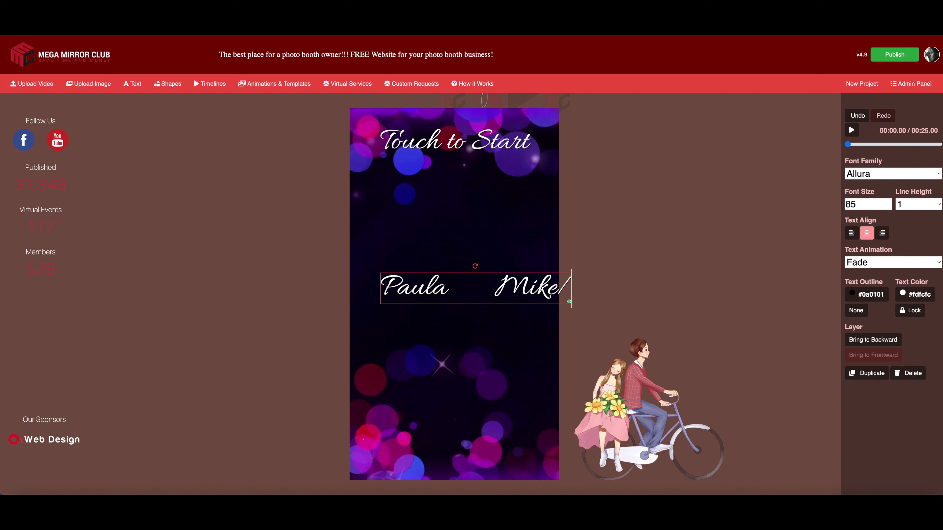
{"action": "type", "text": "’s"}
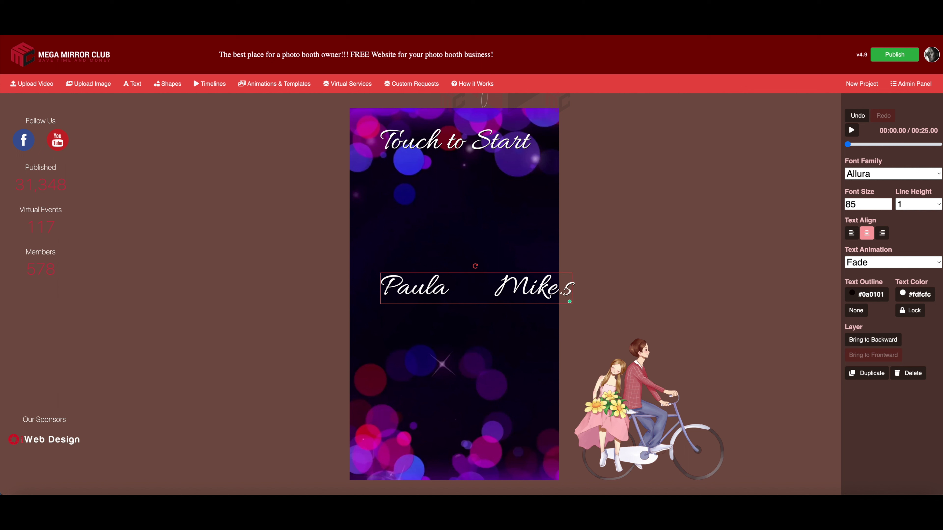
{"action": "key", "text": "BackSpace"}
{"action": "key", "text": "BackSpace"}
{"action": "type", "text": "'s"}
{"action": "left_click", "coordinate": [482, 324]}
Centre the couple's names text on the canvas and set its font size to 60
{"action": "left_click_drag", "start_coordinate": [514, 295], "coordinate": [492, 285]}
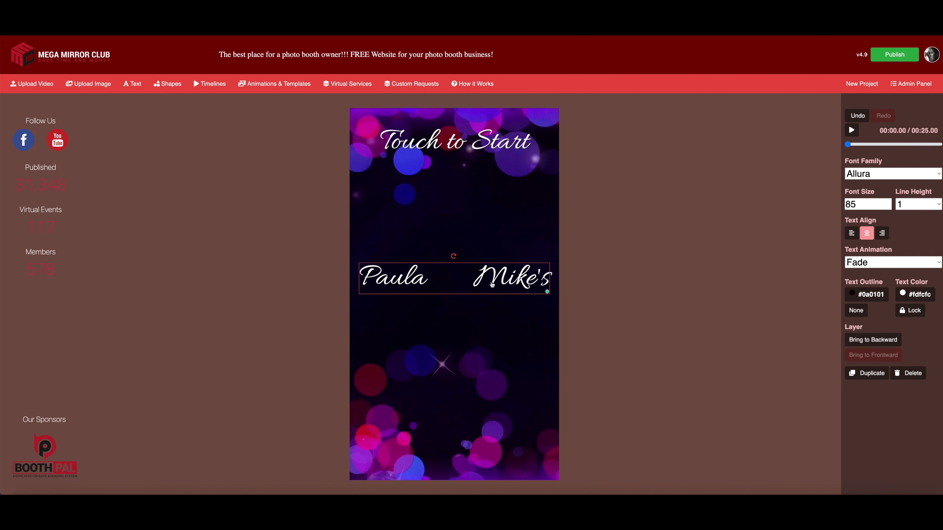
{"action": "double_click", "coordinate": [885, 205]}
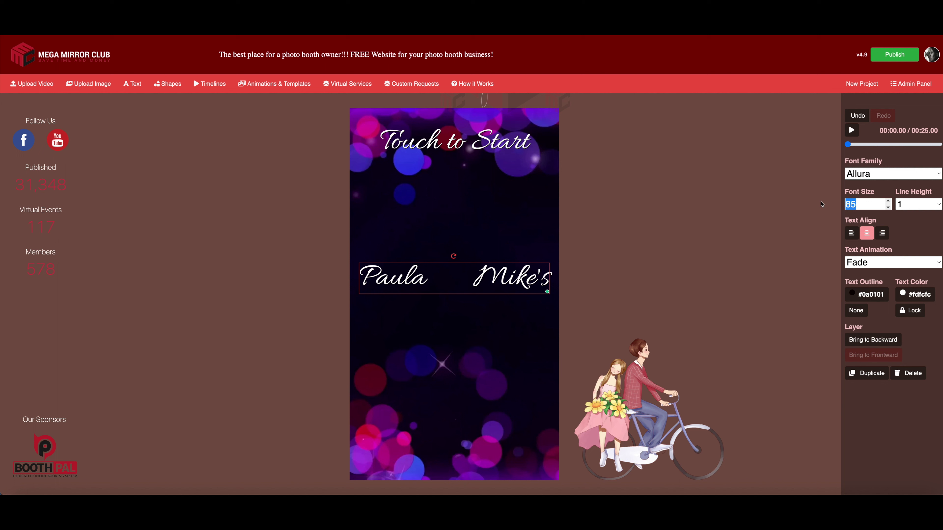
{"action": "type", "text": "60"}
{"action": "left_click", "coordinate": [465, 278]}
{"action": "left_click_drag", "start_coordinate": [465, 279], "coordinate": [469, 280]}
Try the Amaranth, Amatic SC, Anton, Arimo and Asap Condensed fonts on the names text and return it to Allura
{"action": "left_click", "coordinate": [873, 175]}
{"action": "left_click", "coordinate": [867, 188]}
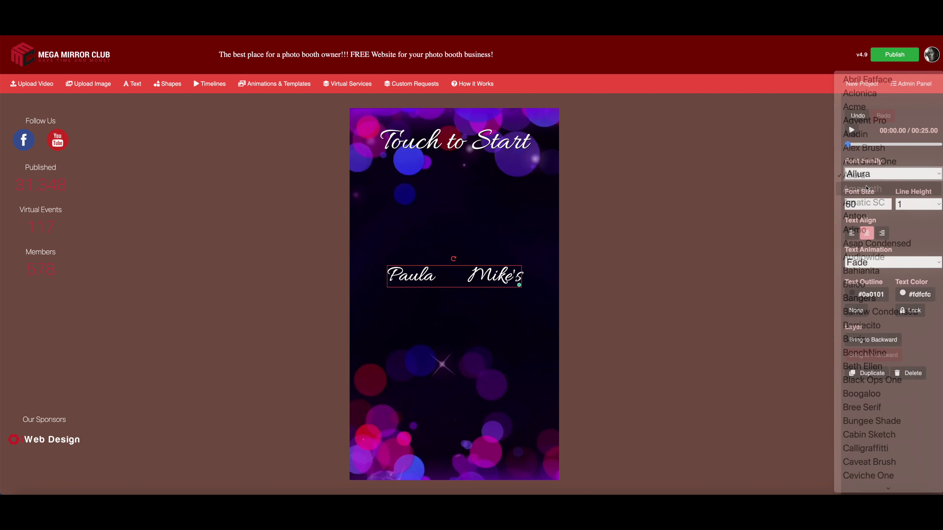
{"action": "left_click", "coordinate": [867, 173]}
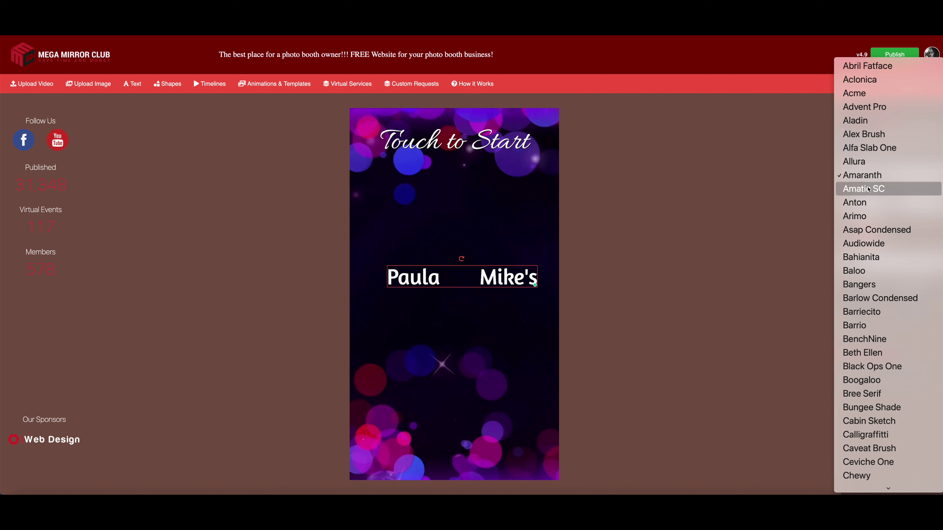
{"action": "left_click", "coordinate": [868, 189]}
{"action": "left_click", "coordinate": [869, 175]}
{"action": "left_click", "coordinate": [869, 188]}
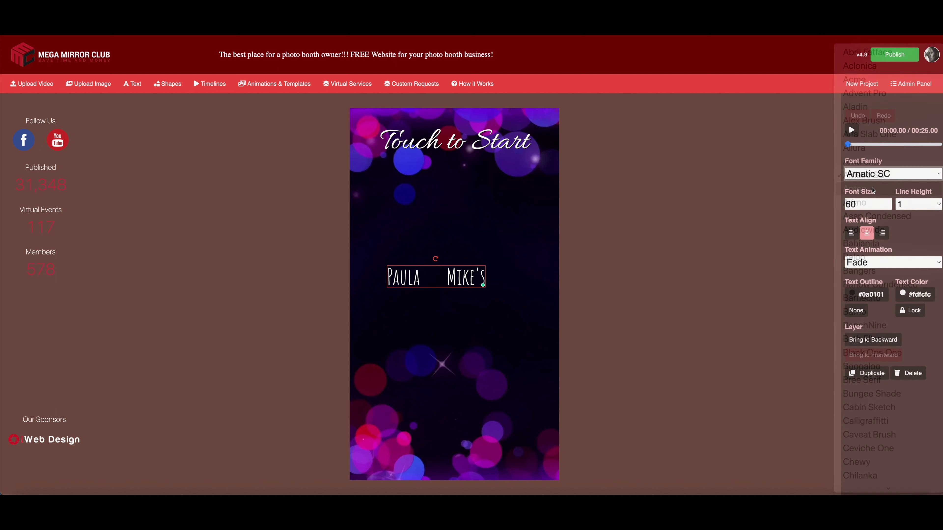
{"action": "left_click", "coordinate": [875, 178]}
{"action": "left_click", "coordinate": [870, 188]}
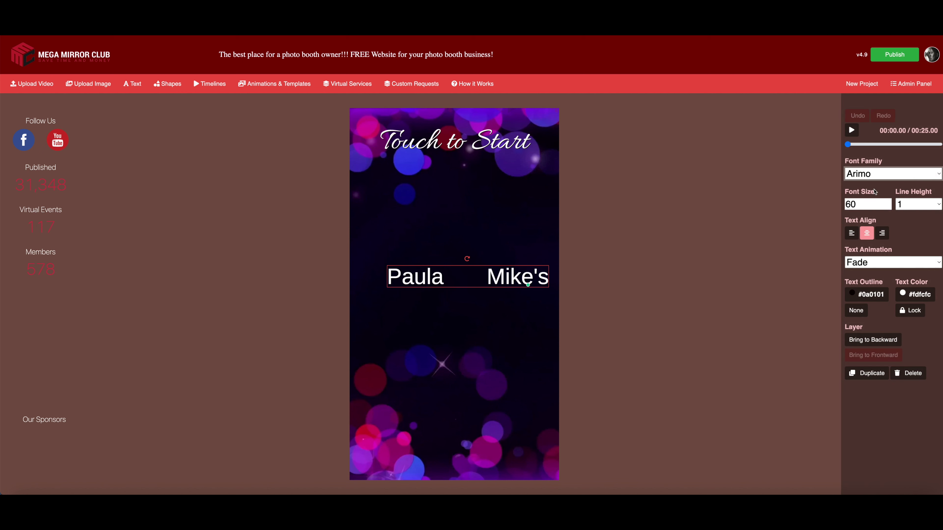
{"action": "left_click", "coordinate": [874, 179]}
{"action": "left_click", "coordinate": [874, 189]}
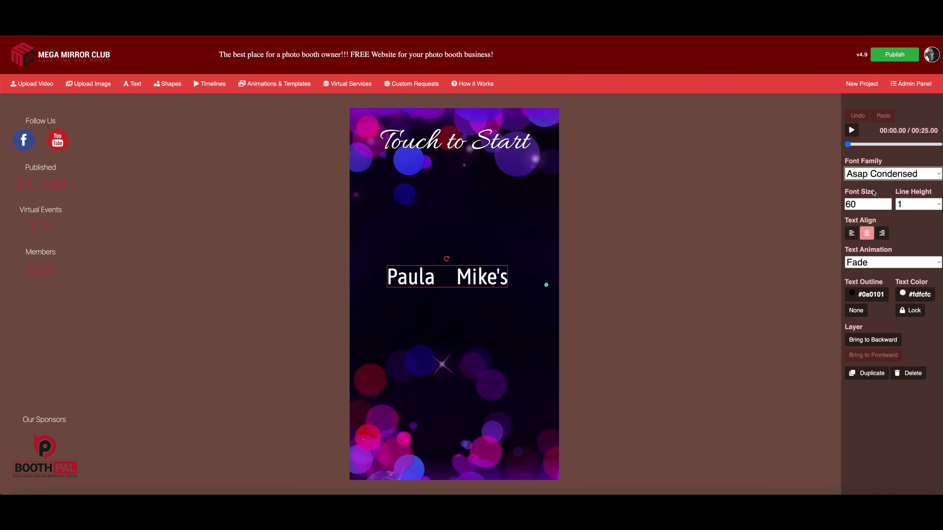
{"action": "left_click", "coordinate": [873, 180]}
{"action": "left_click", "coordinate": [870, 108]}
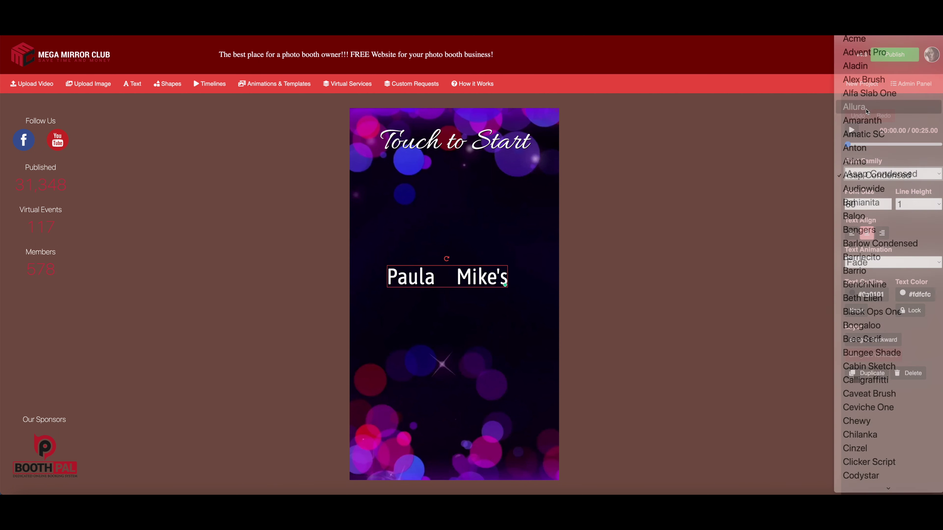
{"action": "left_click", "coordinate": [489, 279]}
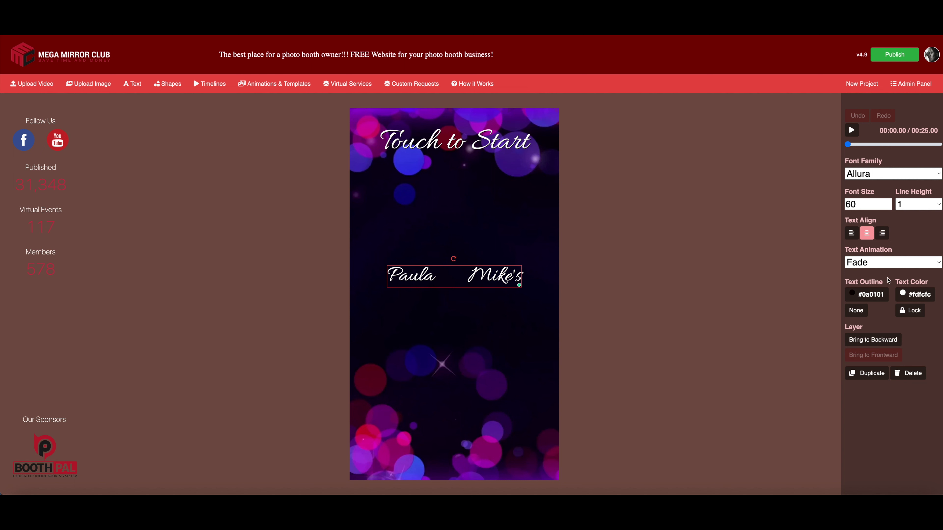
Set the names text color to soft red #d36b6b and keep its outline at #0a0101
{"action": "left_click", "coordinate": [915, 295]}
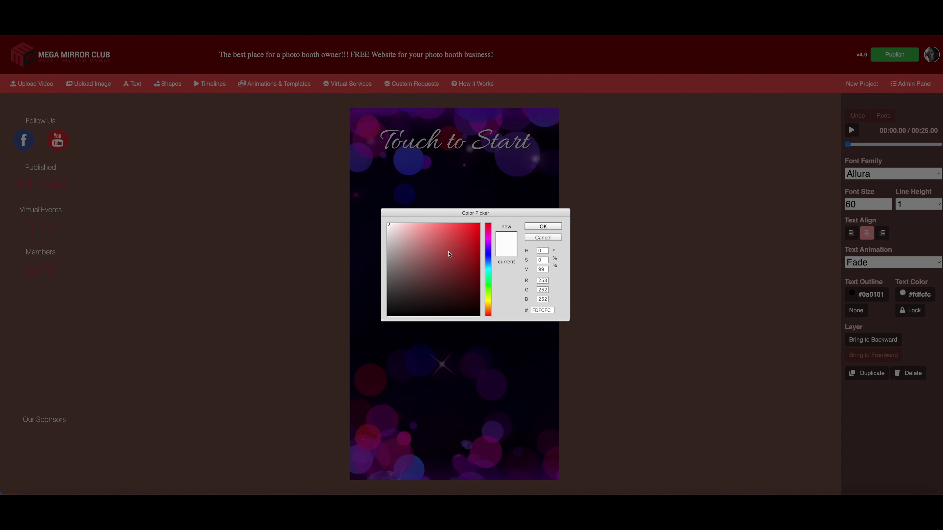
{"action": "left_click", "coordinate": [440, 240]}
{"action": "left_click", "coordinate": [434, 239]}
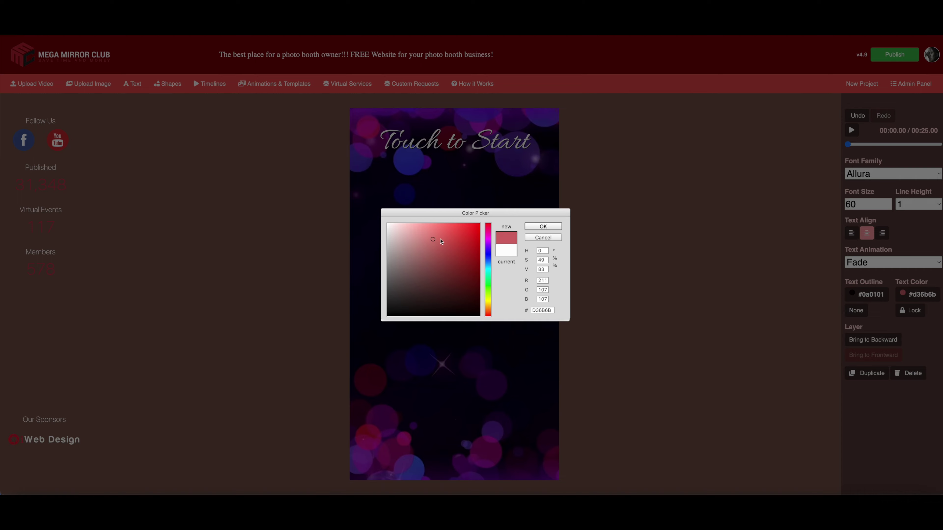
{"action": "left_click", "coordinate": [544, 226]}
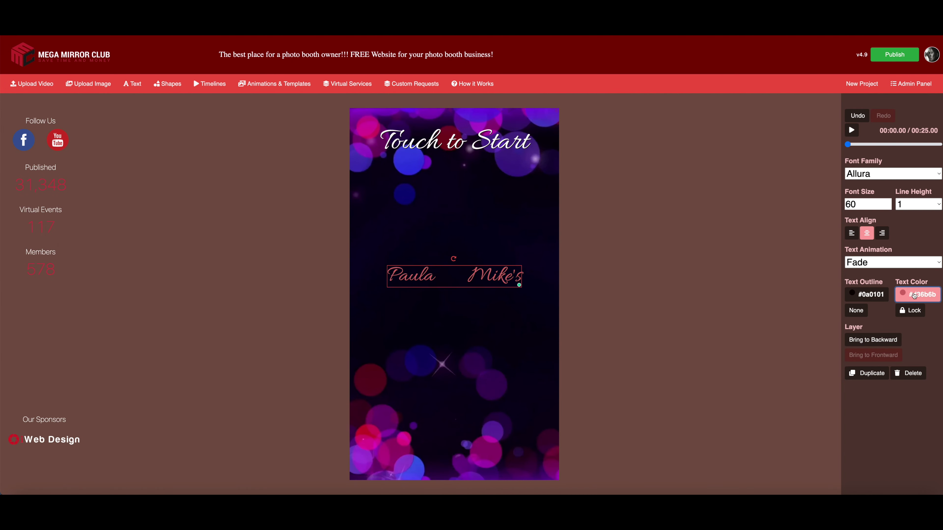
{"action": "left_click", "coordinate": [866, 294]}
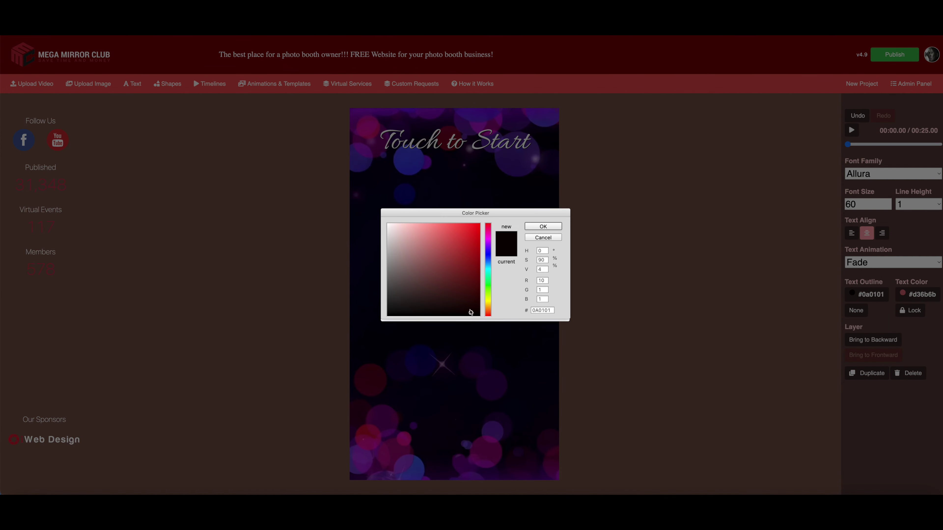
{"action": "left_click", "coordinate": [544, 226]}
Enlarge the names text to font size 70 and recentre it slightly above the canvas's middle
{"action": "left_click_drag", "start_coordinate": [492, 275], "coordinate": [491, 273]}
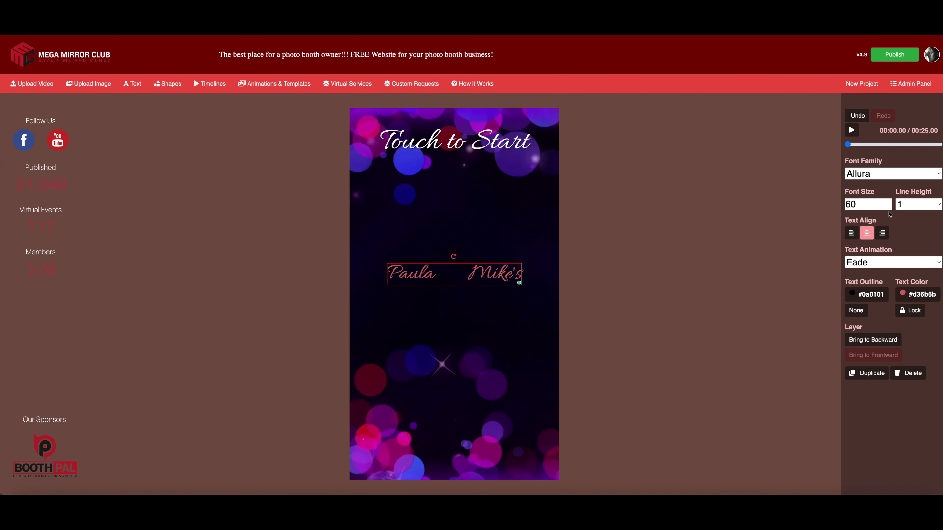
{"action": "left_click_drag", "start_coordinate": [858, 205], "coordinate": [835, 205]}
{"action": "type", "text": "70"}
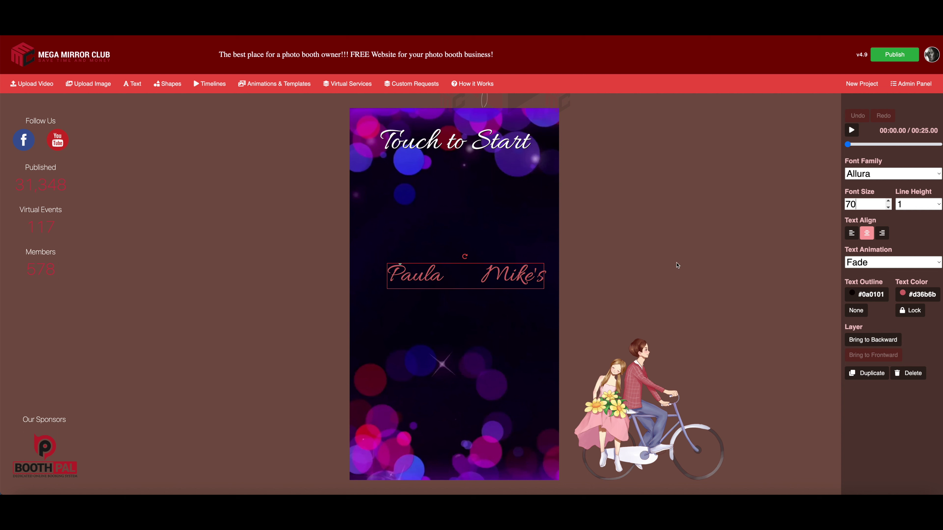
{"action": "left_click_drag", "start_coordinate": [516, 276], "coordinate": [520, 272]}
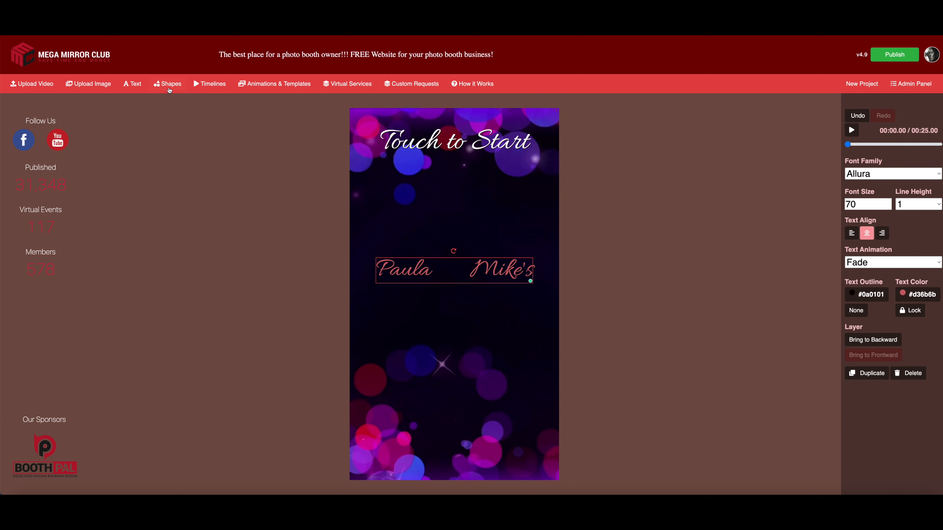
Add a text element reading "WEDDING" and place it directly below the couple's names
{"action": "left_click", "coordinate": [132, 84]}
{"action": "left_click", "coordinate": [456, 268]}
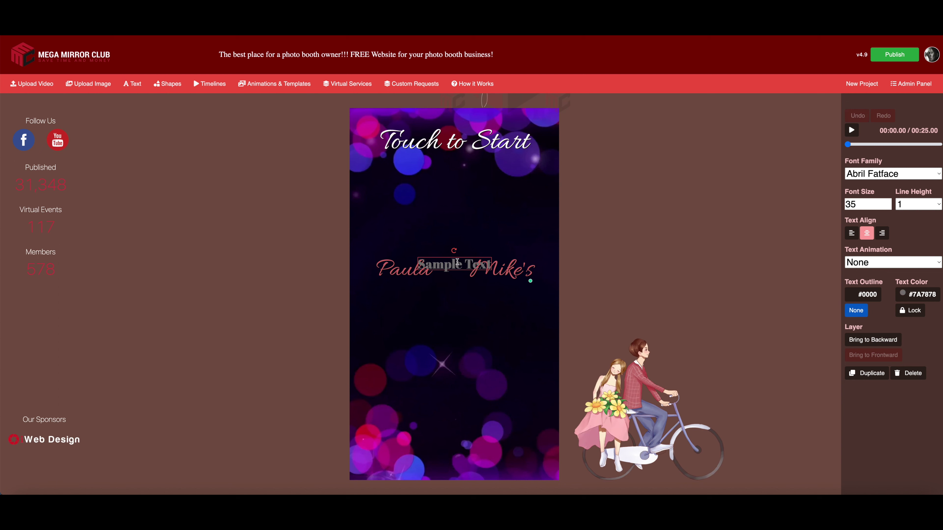
{"action": "left_click_drag", "start_coordinate": [419, 264], "coordinate": [497, 267]}
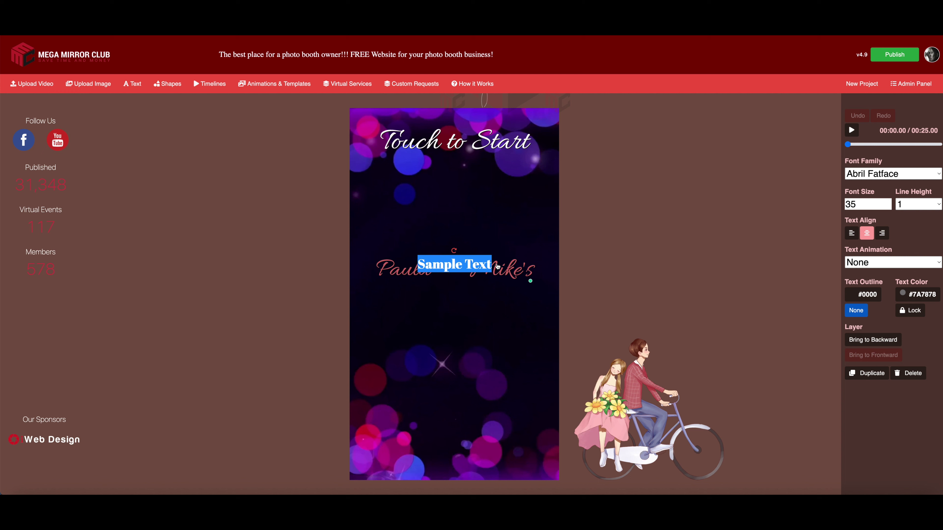
{"action": "type", "text": "WEDDING"}
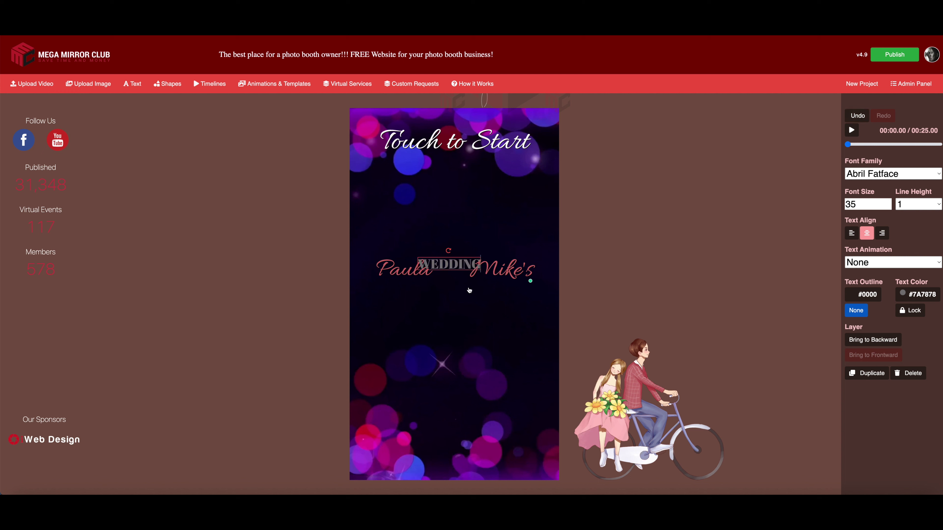
{"action": "left_click_drag", "start_coordinate": [464, 268], "coordinate": [464, 291]}
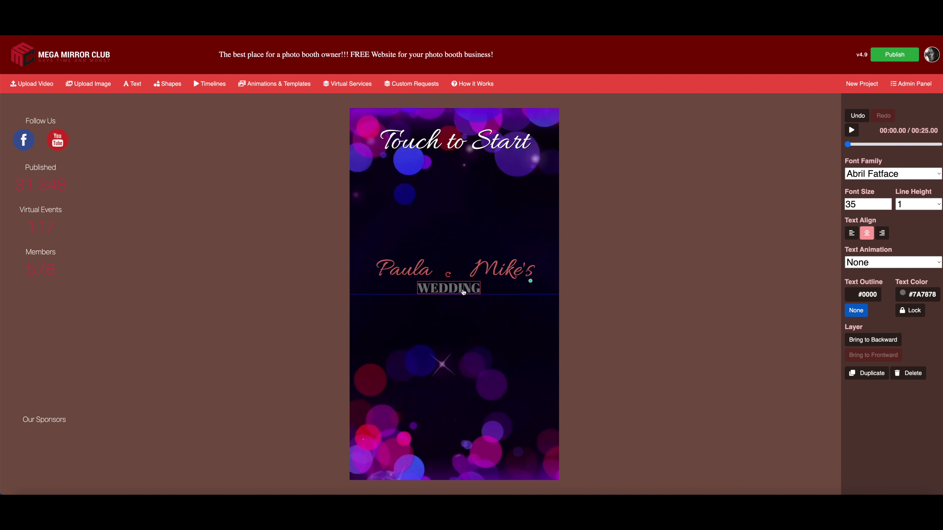
Try font sizes 180, 150 and 110 on the "WEDDING" text and centre it beneath the couple's names
{"action": "left_click_drag", "start_coordinate": [861, 204], "coordinate": [833, 207]}
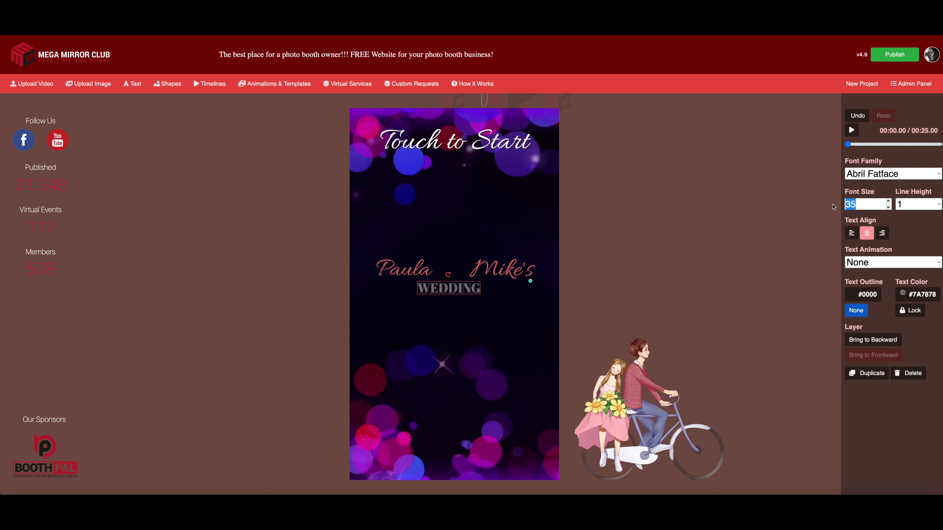
{"action": "type", "text": "180"}
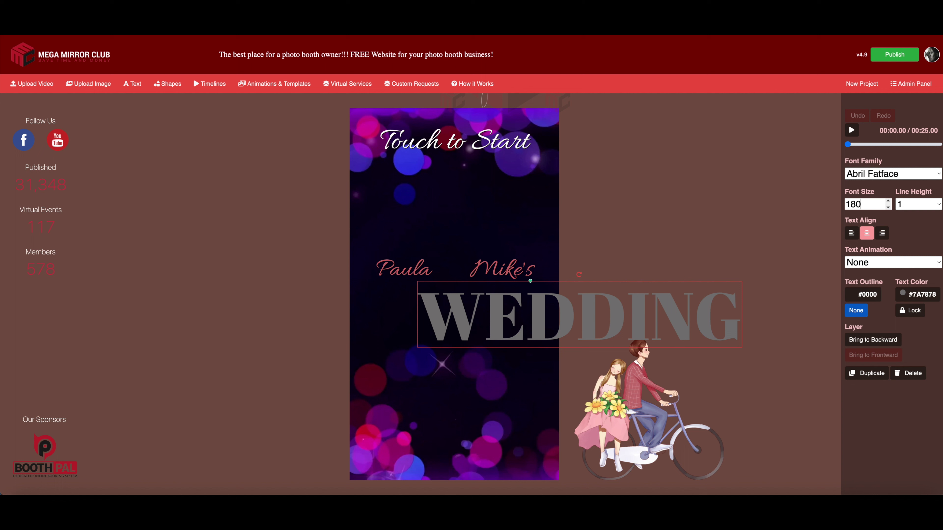
{"action": "key", "text": "BackSpace"}
{"action": "key", "text": "BackSpace"}
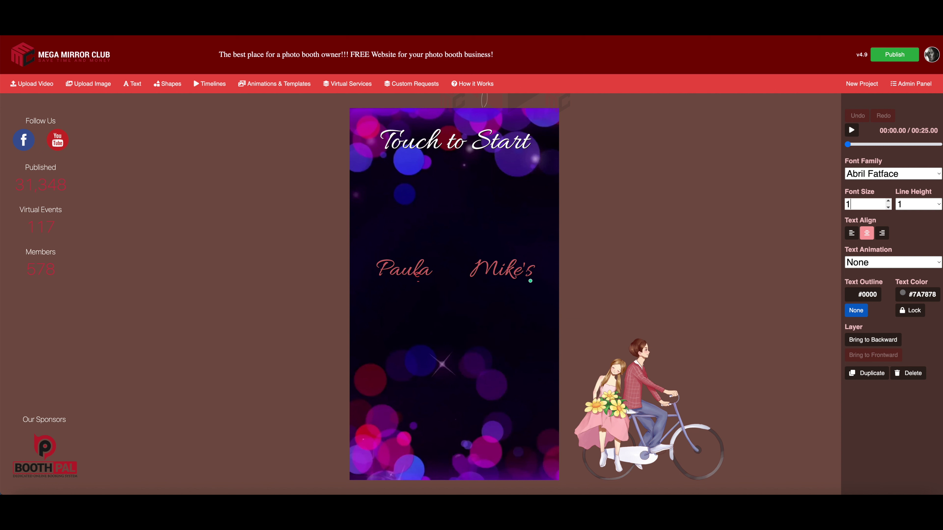
{"action": "type", "text": "50"}
{"action": "key", "text": "BackSpace"}
{"action": "key", "text": "BackSpace"}
{"action": "type", "text": "50"}
{"action": "key", "text": "BackSpace"}
{"action": "key", "text": "BackSpace"}
{"action": "type", "text": "10"}
{"action": "left_click_drag", "start_coordinate": [527, 310], "coordinate": [465, 307]}
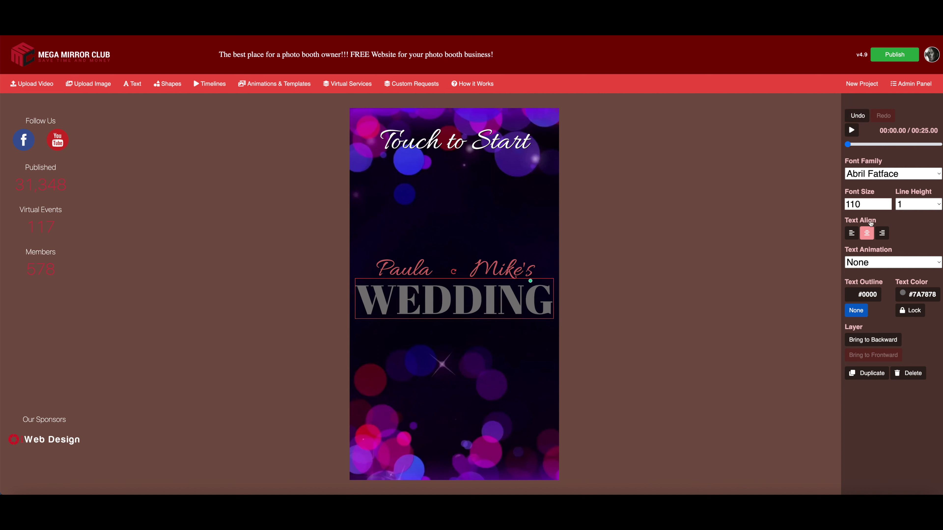
Set the "WEDDING" text to font size 90 and centre it horizontally under the couple's names
{"action": "left_click_drag", "start_coordinate": [880, 204], "coordinate": [831, 205]}
{"action": "type", "text": "90"}
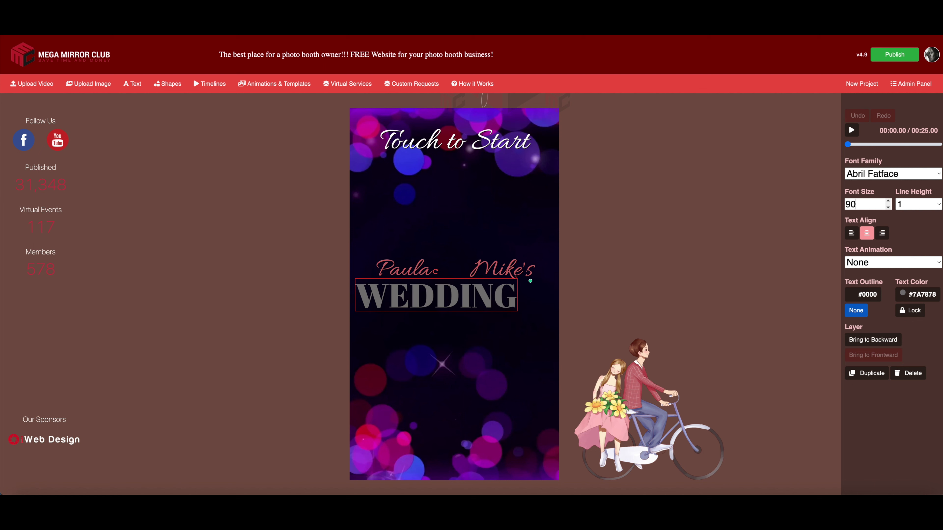
{"action": "left_click_drag", "start_coordinate": [484, 301], "coordinate": [503, 301]}
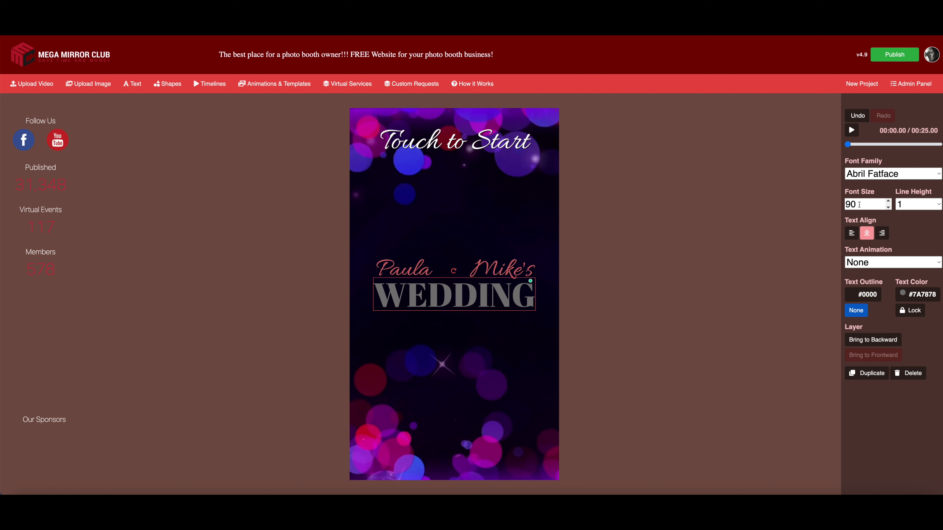
Set the "WEDDING" text to font size 87 and recentre it directly beneath the couple's names
{"action": "double_click", "coordinate": [848, 204]}
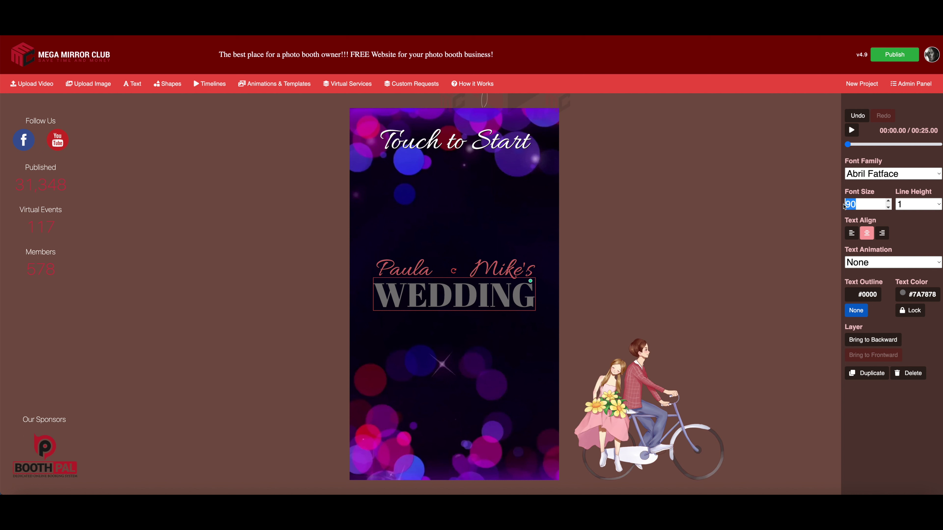
{"action": "type", "text": "87"}
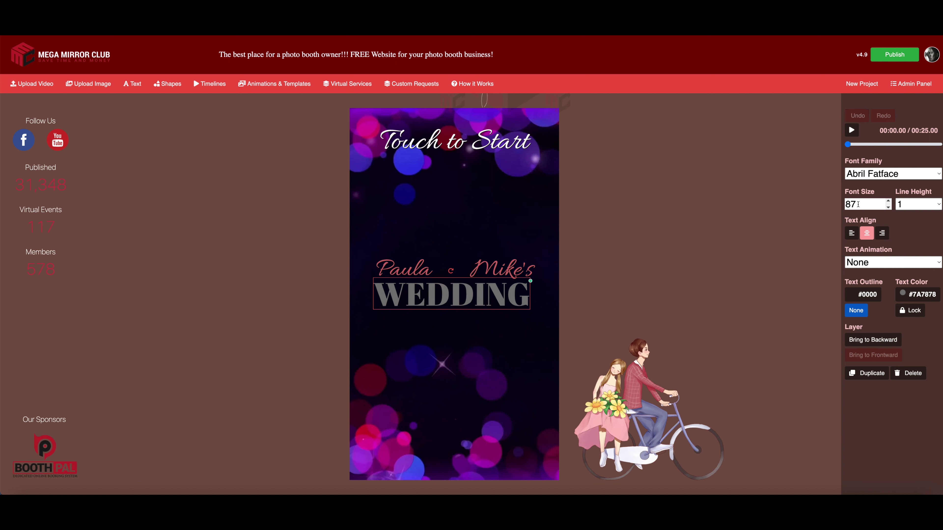
{"action": "left_click_drag", "start_coordinate": [512, 295], "coordinate": [511, 292]}
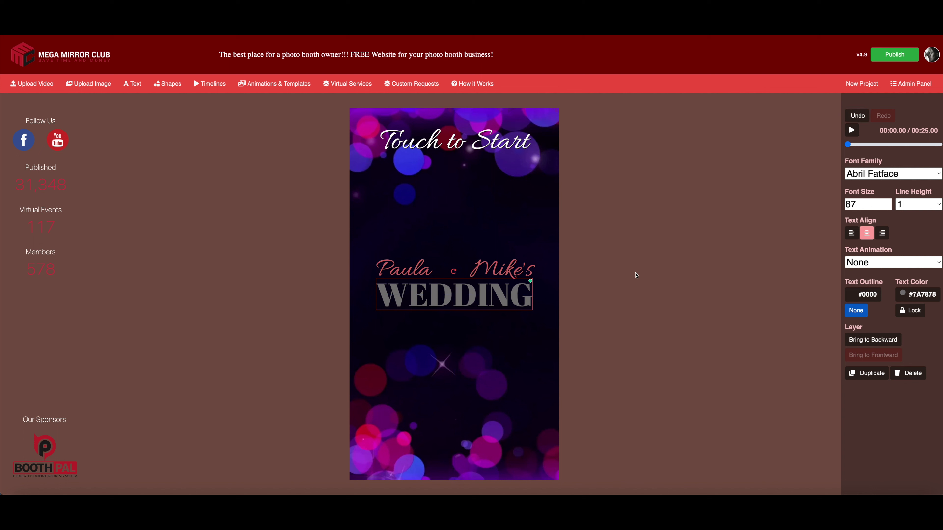
{"action": "left_click", "coordinate": [702, 274]}
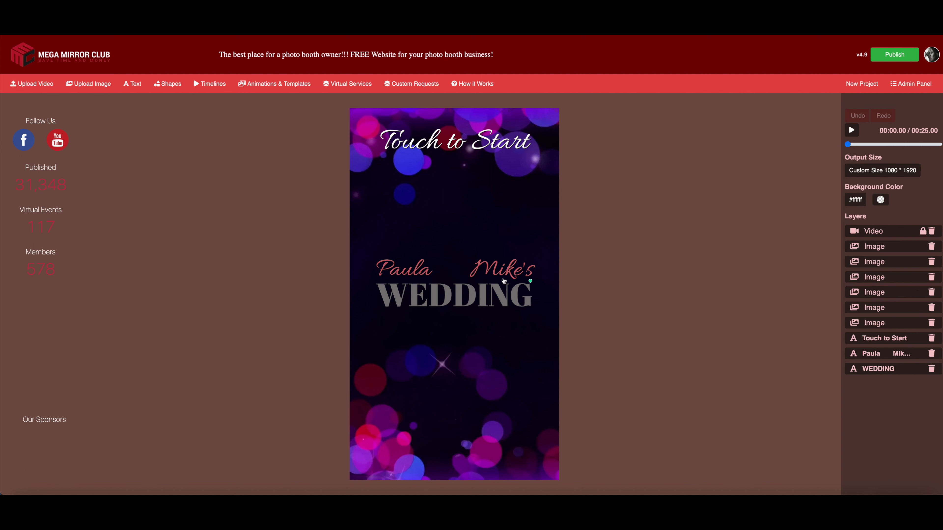
Duplicate the couple's names text, move the copy below "WEDDING" and replace its wording with "&"
{"action": "left_click", "coordinate": [439, 270]}
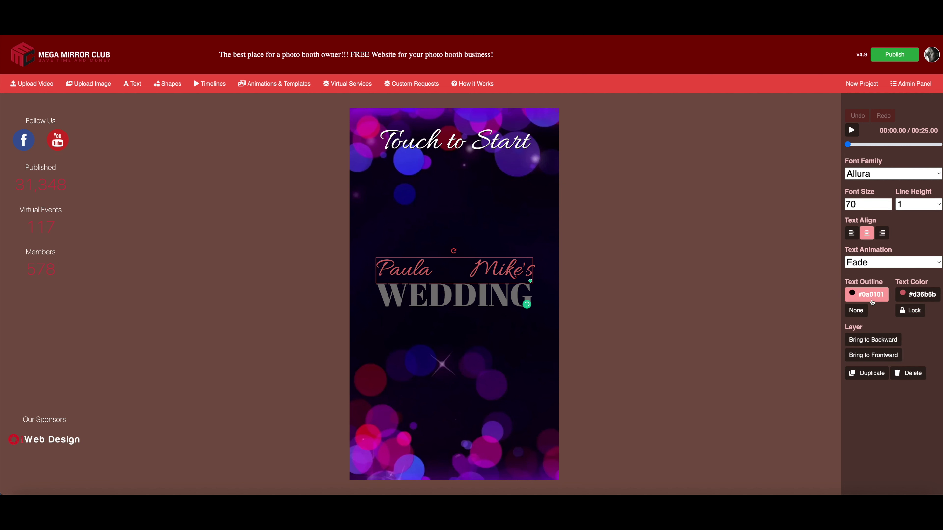
{"action": "left_click", "coordinate": [867, 373]}
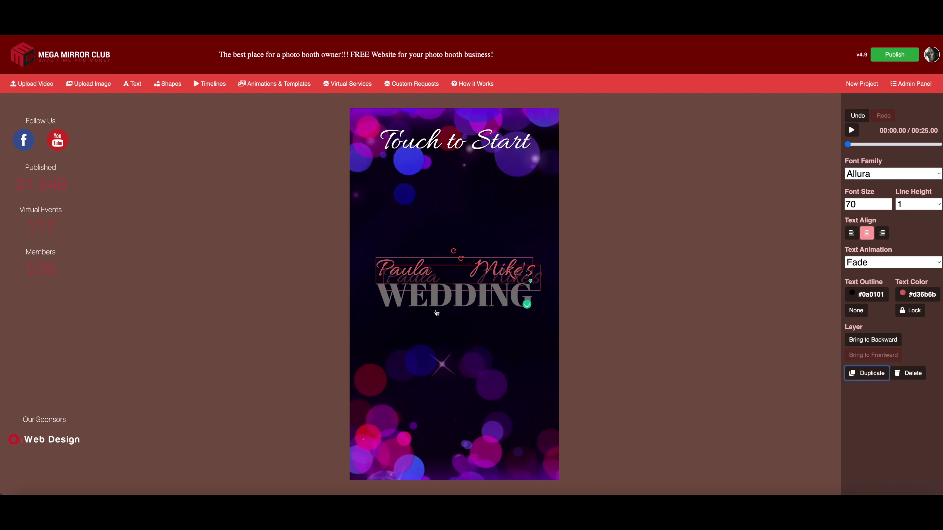
{"action": "left_click_drag", "start_coordinate": [435, 273], "coordinate": [438, 349]}
{"action": "left_click", "coordinate": [438, 349]}
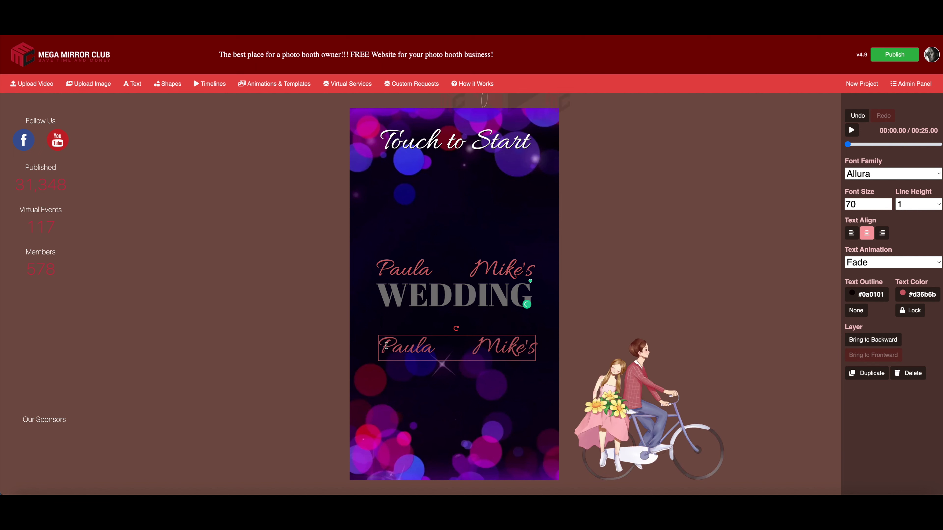
{"action": "left_click_drag", "start_coordinate": [380, 347], "coordinate": [539, 347]}
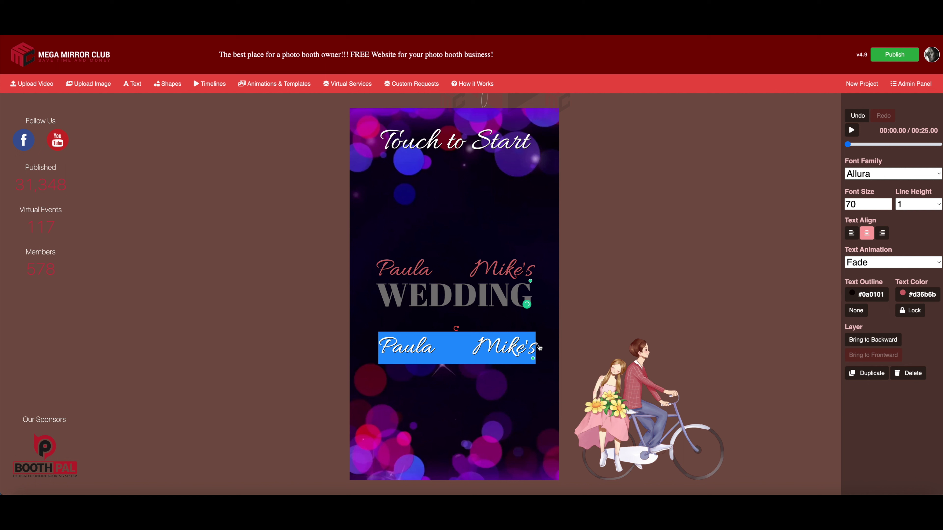
{"action": "type", "text": "&"}
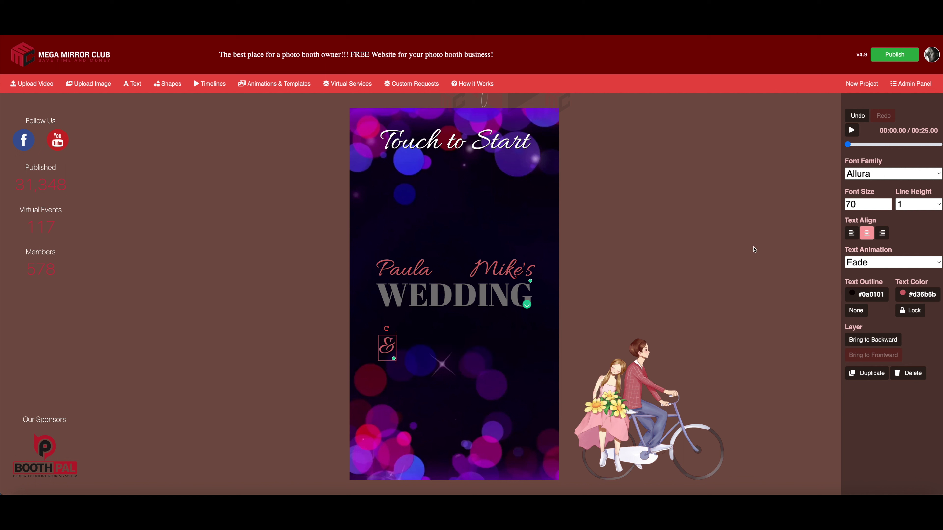
Enlarge the "&" text, trying font size 200 and settling on 180, and centre it between the couple's names
{"action": "left_click_drag", "start_coordinate": [865, 203], "coordinate": [831, 206]}
{"action": "type", "text": "200"}
{"action": "left_click_drag", "start_coordinate": [403, 366], "coordinate": [447, 274]}
{"action": "left_click_drag", "start_coordinate": [864, 204], "coordinate": [841, 205]}
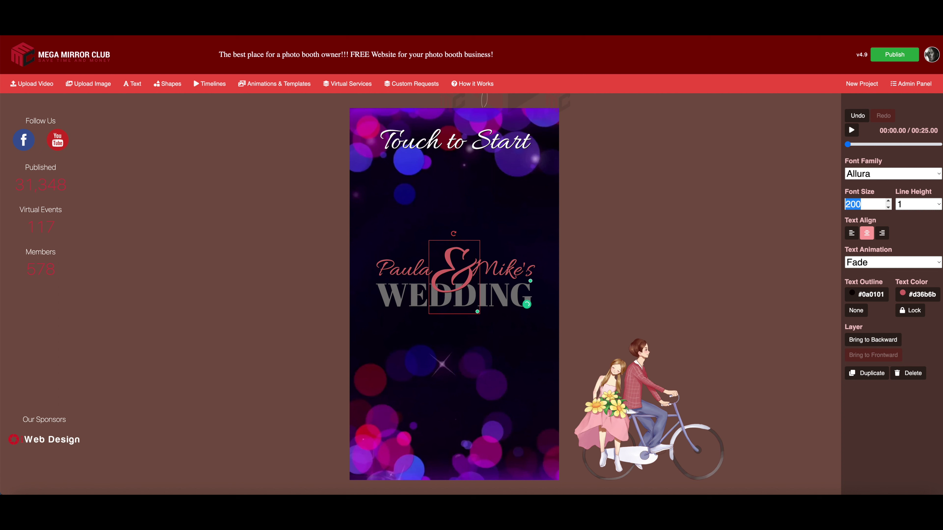
{"action": "type", "text": "180"}
{"action": "left_click_drag", "start_coordinate": [452, 273], "coordinate": [452, 275]}
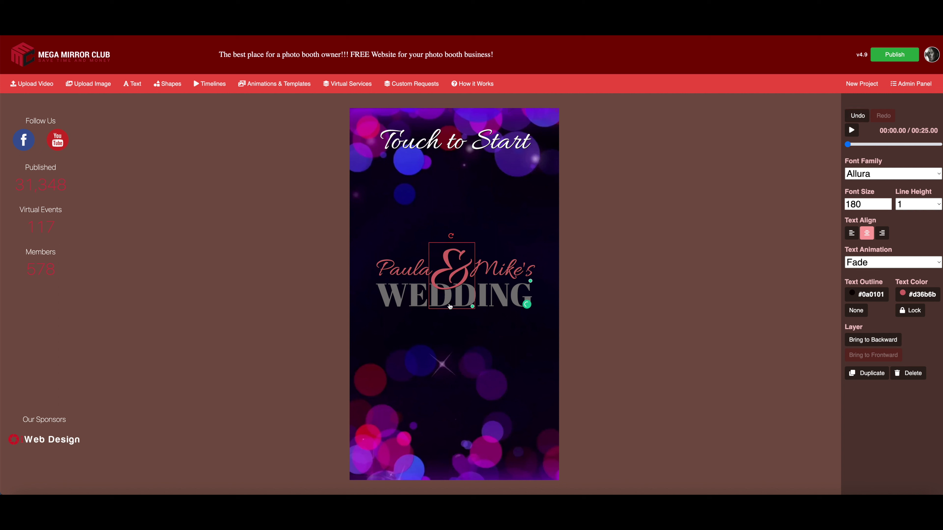
{"action": "left_click", "coordinate": [642, 283]}
Send the "&" one layer backward, and restore the order by sending "WEDDING" backward behind it
{"action": "left_click", "coordinate": [449, 276]}
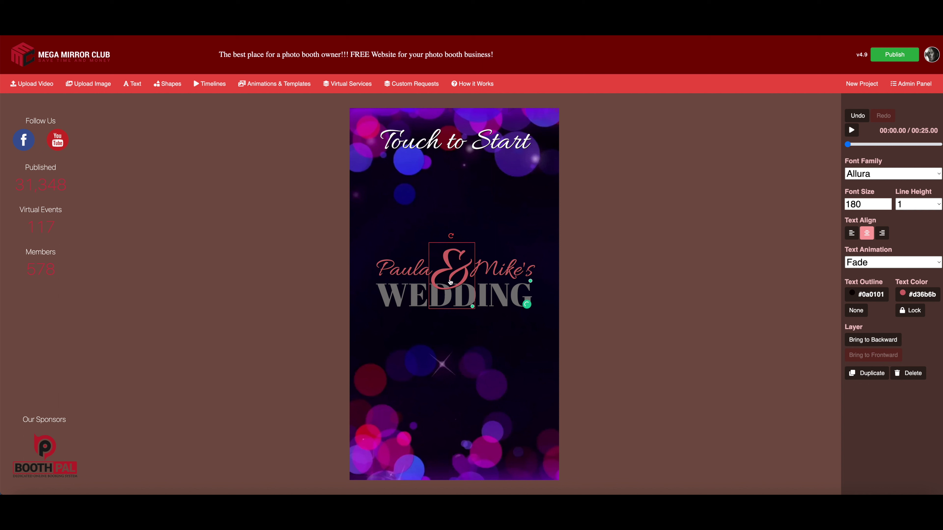
{"action": "left_click", "coordinate": [875, 343]}
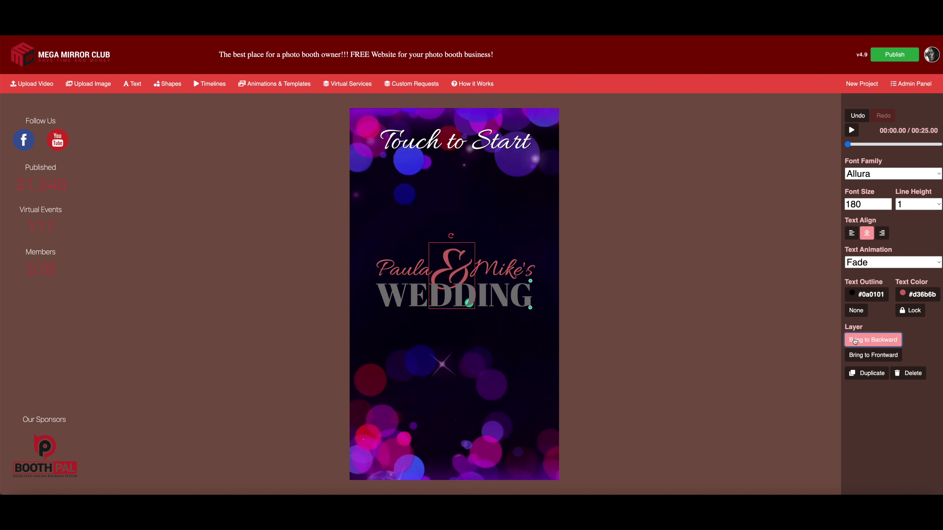
{"action": "left_click", "coordinate": [588, 273]}
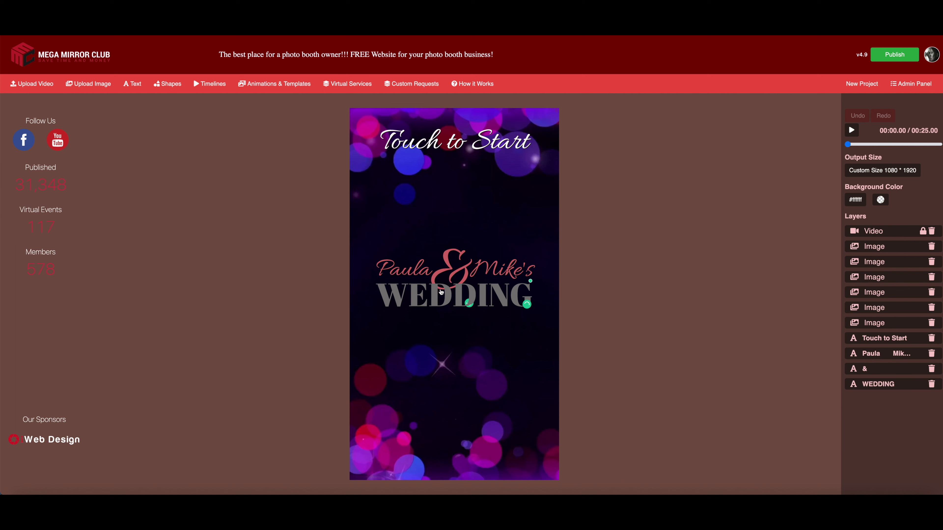
{"action": "left_click", "coordinate": [447, 297]}
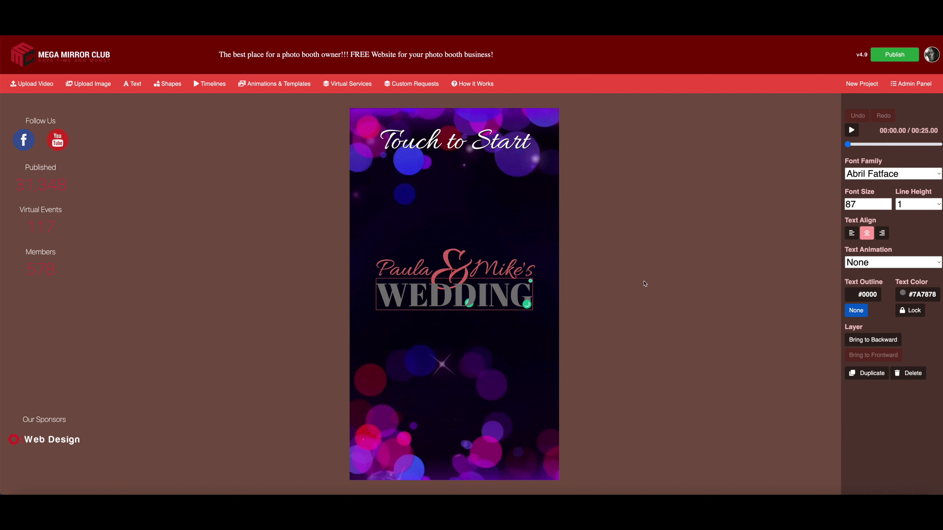
{"action": "left_click", "coordinate": [873, 340]}
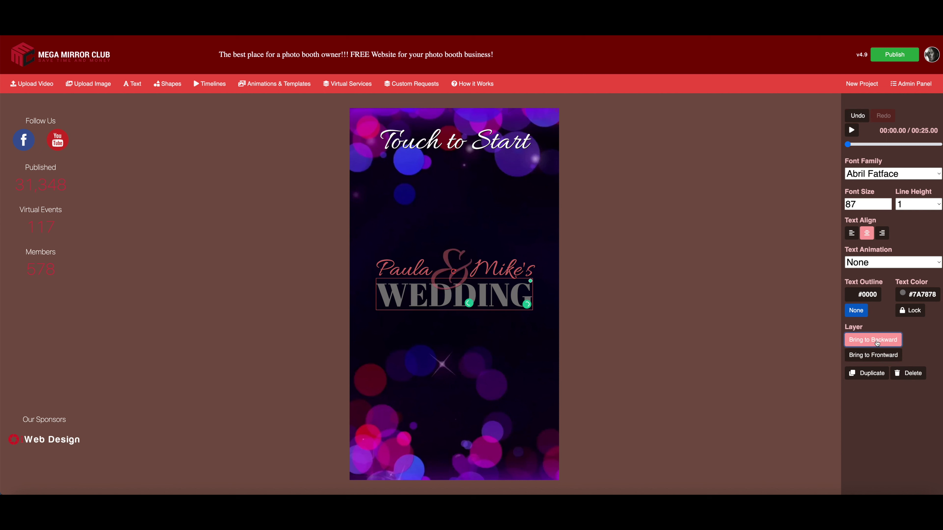
{"action": "left_click", "coordinate": [518, 284]}
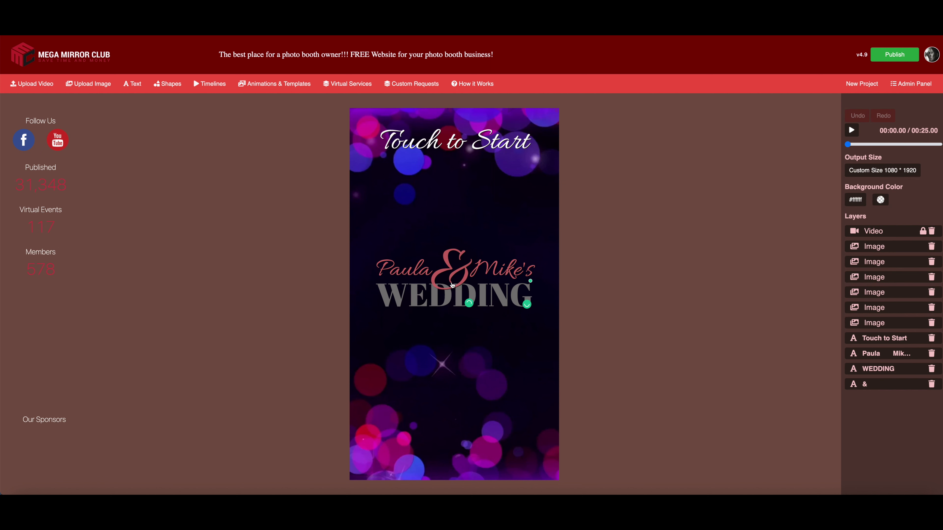
{"action": "left_click", "coordinate": [488, 271]}
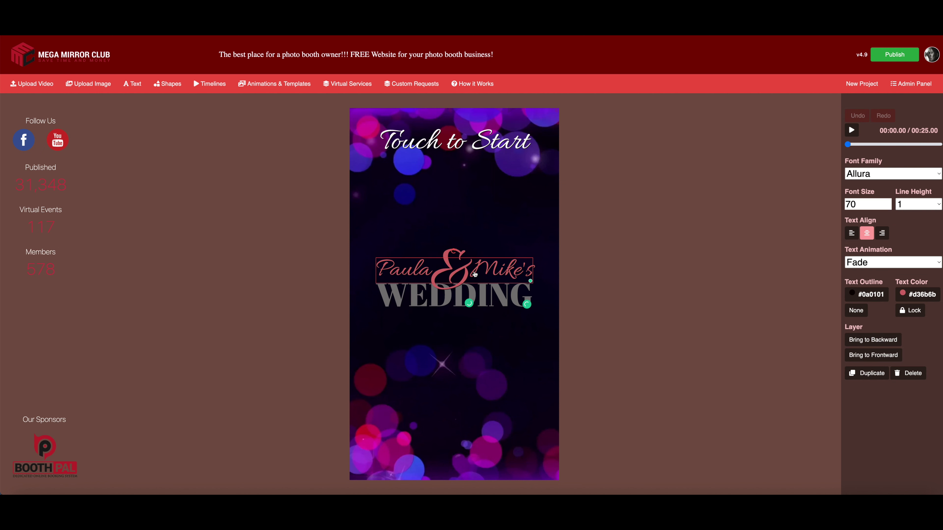
{"action": "left_click_drag", "start_coordinate": [486, 273], "coordinate": [484, 274]}
{"action": "left_click", "coordinate": [670, 283]}
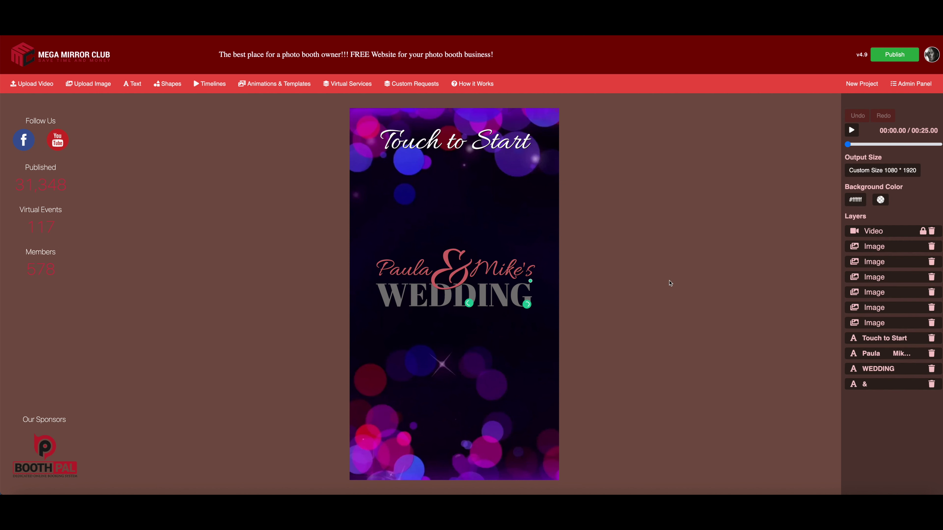
Set the text animation of the couple's names to Wipe
{"action": "left_click", "coordinate": [480, 270]}
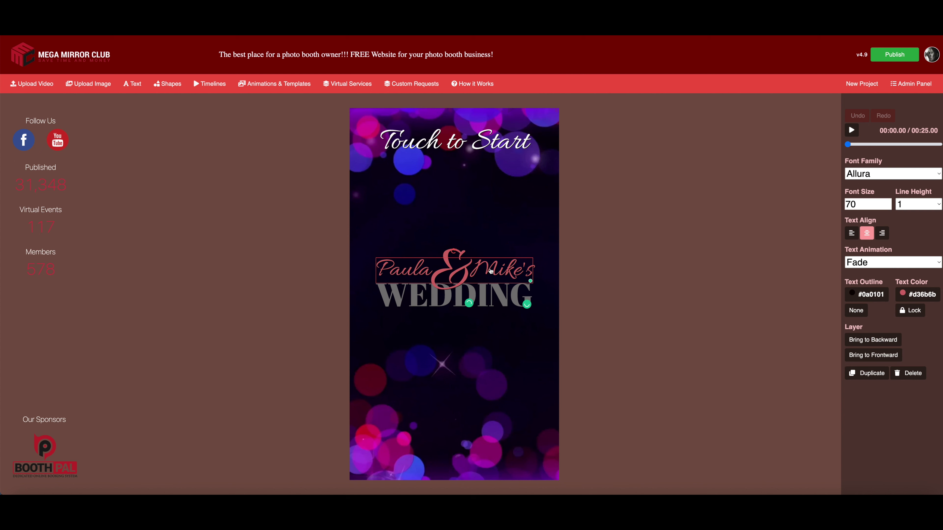
{"action": "left_click", "coordinate": [872, 266]}
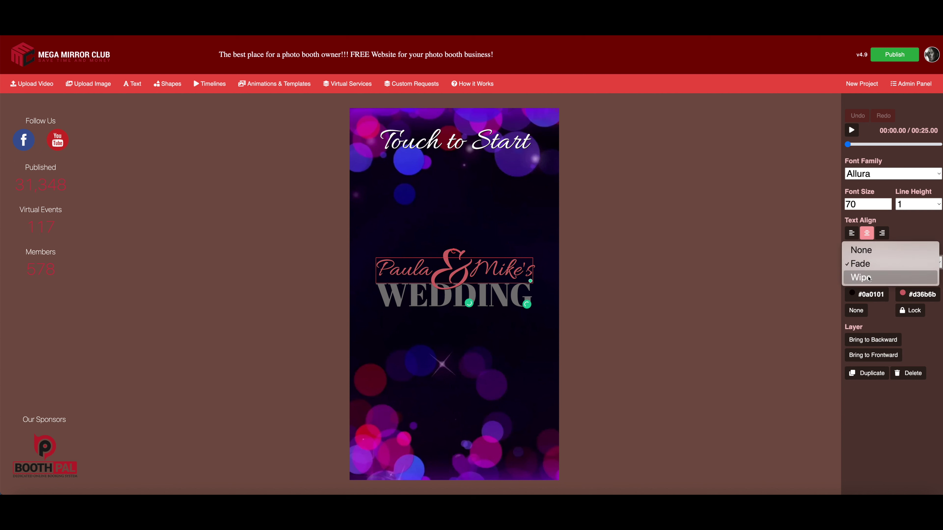
{"action": "left_click", "coordinate": [869, 277]}
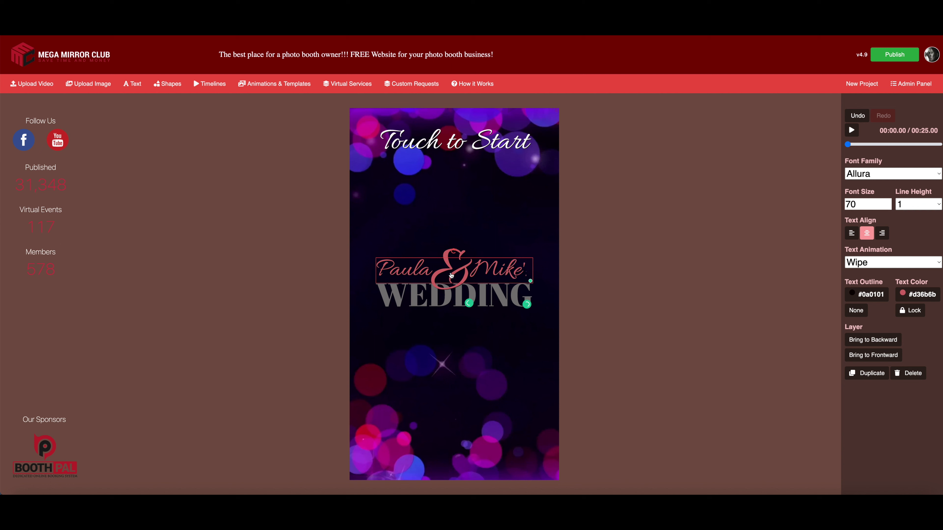
Keep the Fade text animation on the "&" and apply Fade to the "WEDDING" text as well
{"action": "left_click", "coordinate": [443, 275]}
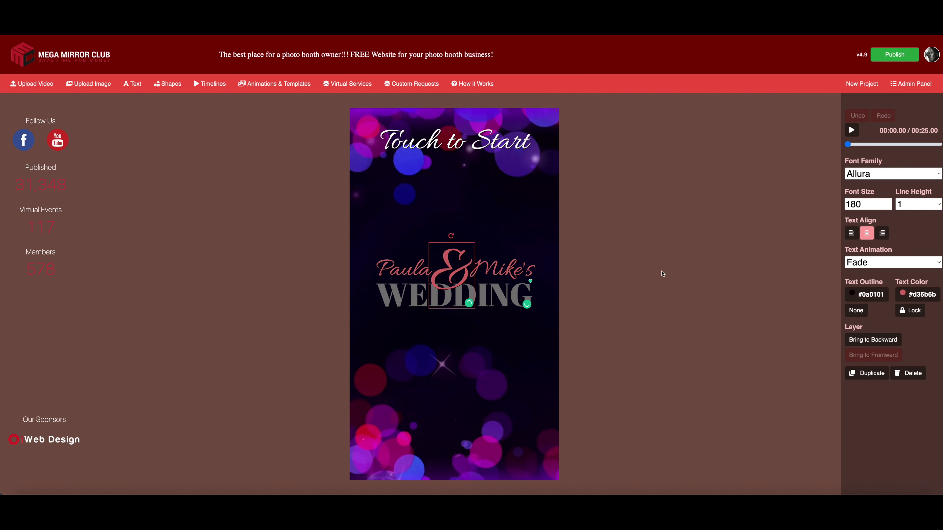
{"action": "left_click", "coordinate": [884, 268]}
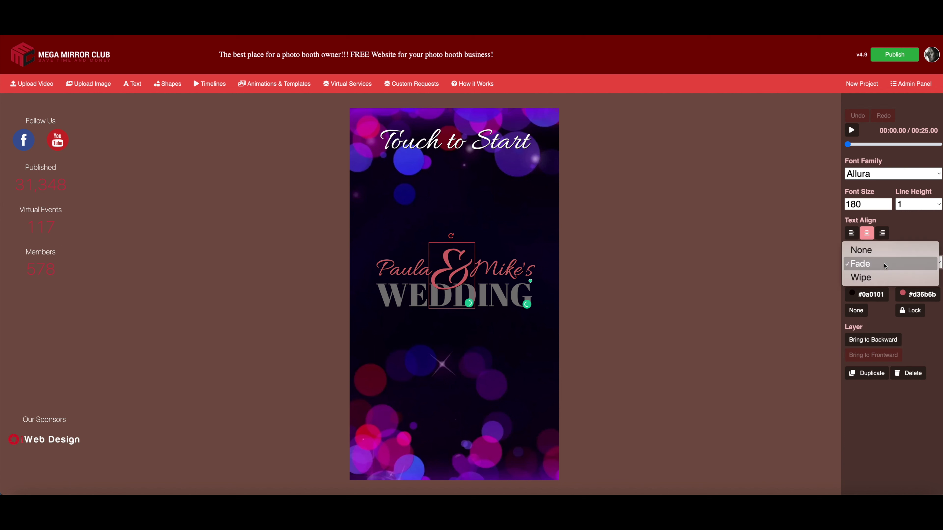
{"action": "left_click", "coordinate": [871, 265]}
{"action": "left_click", "coordinate": [497, 296]}
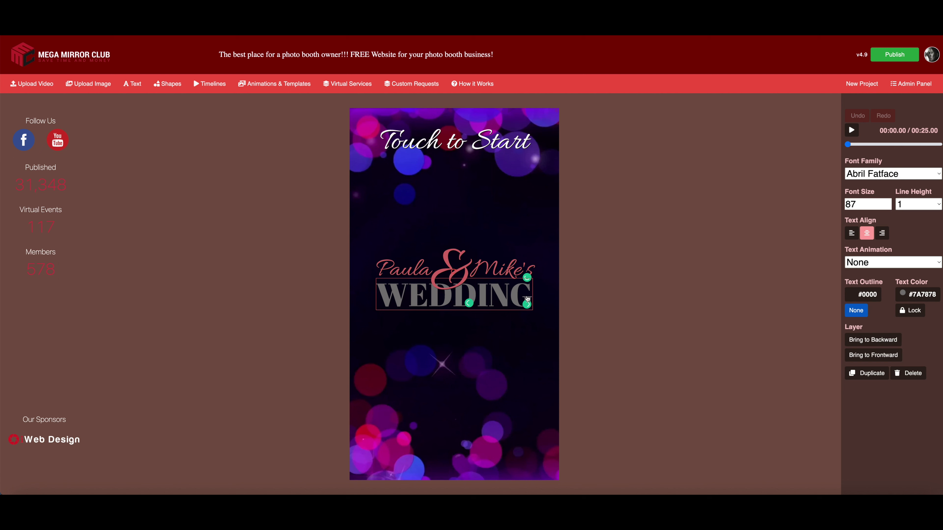
{"action": "left_click", "coordinate": [872, 267]}
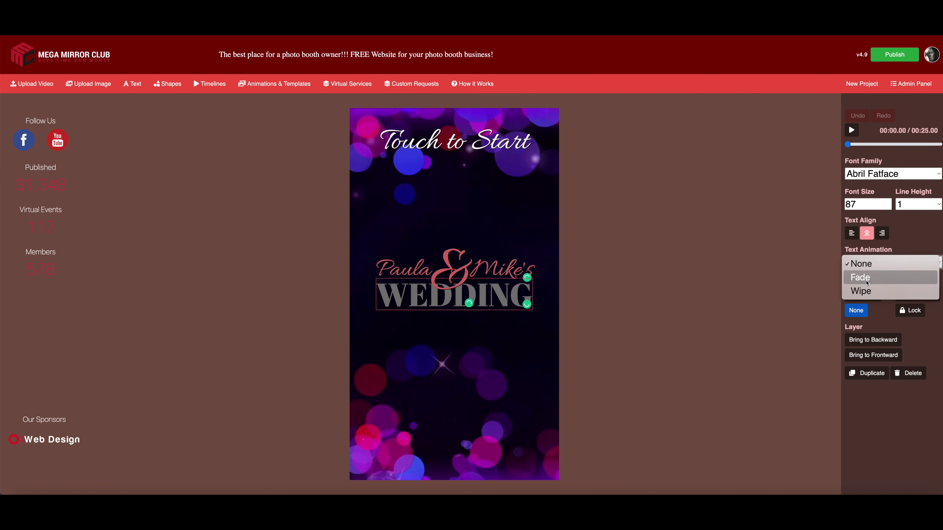
{"action": "left_click", "coordinate": [868, 279]}
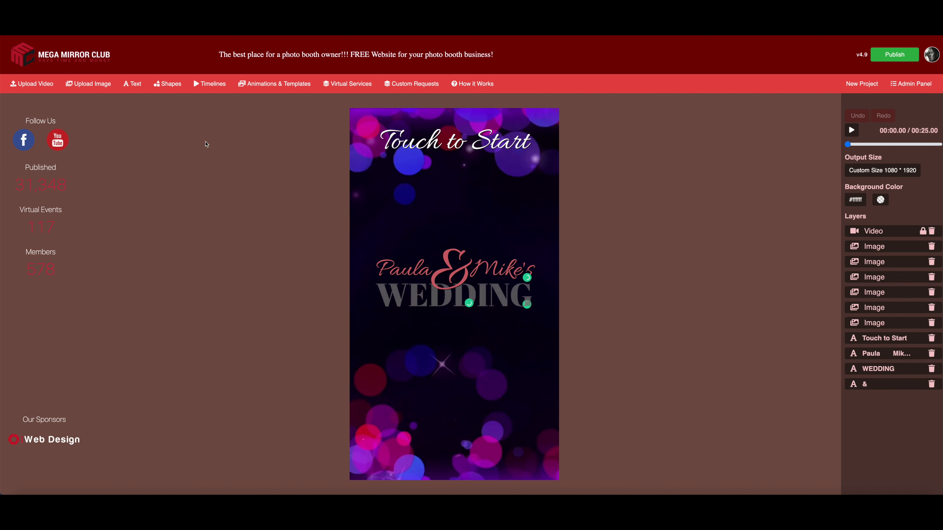
Stagger the text start times on the timelines in the order "Touch to Start", couple's names, "&" and "WEDDING", and save the timing
{"action": "left_click", "coordinate": [203, 84]}
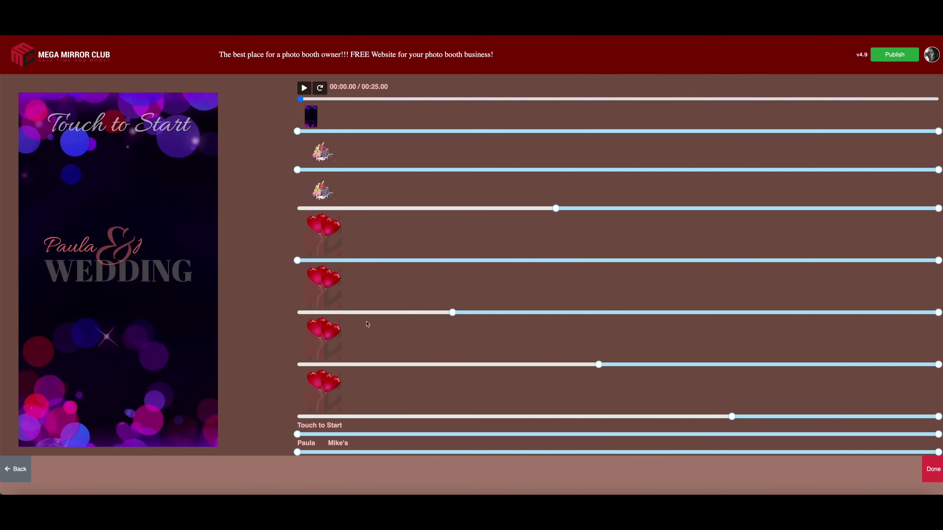
{"action": "scroll", "coordinate": [367, 324], "scroll_direction": "down", "scroll_amount": 1}
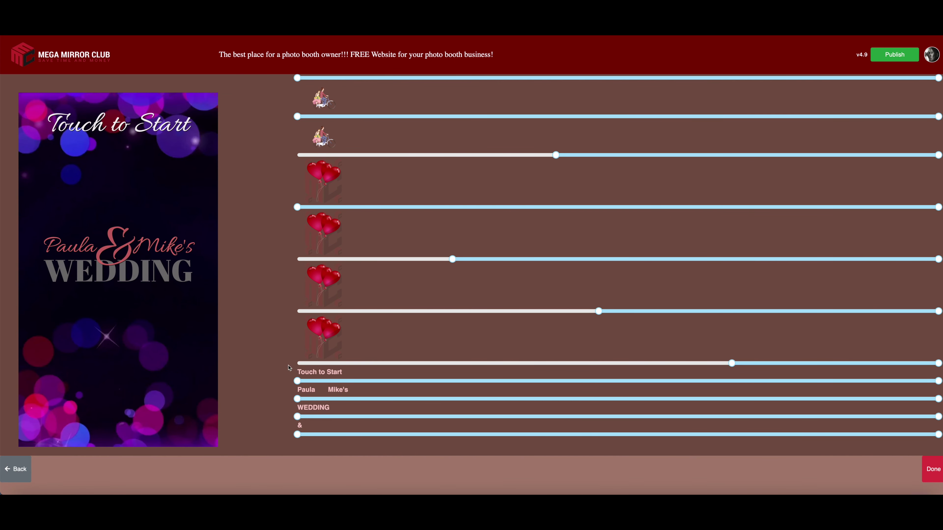
{"action": "left_click_drag", "start_coordinate": [297, 380], "coordinate": [363, 401]}
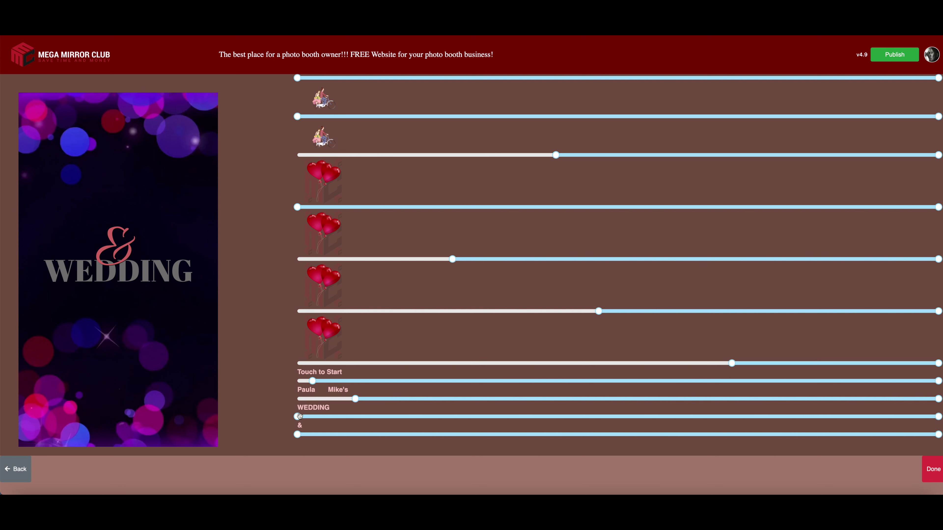
{"action": "left_click_drag", "start_coordinate": [297, 433], "coordinate": [396, 434]}
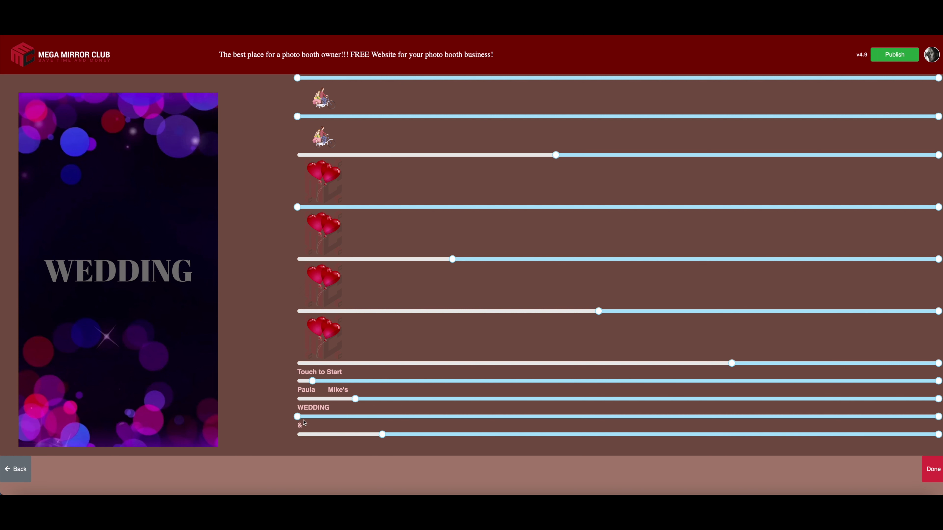
{"action": "left_click_drag", "start_coordinate": [297, 416], "coordinate": [429, 417]}
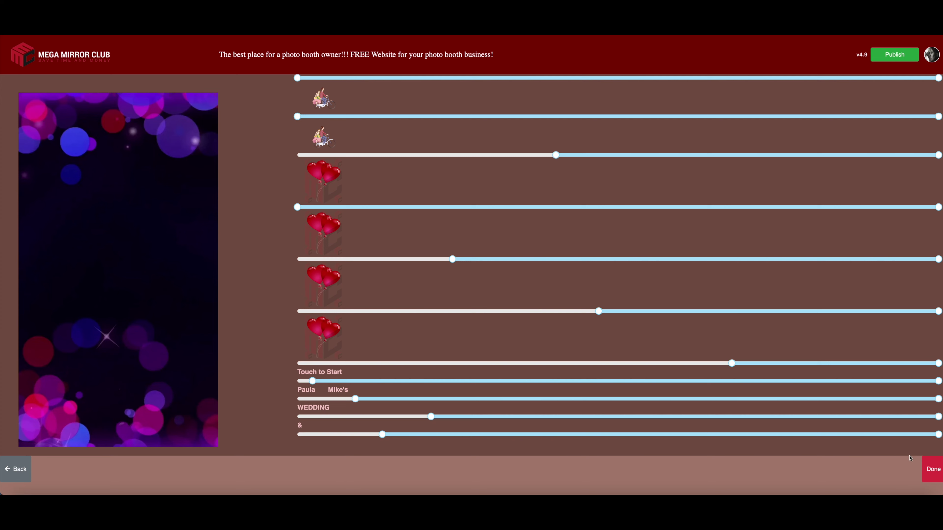
{"action": "left_click", "coordinate": [933, 470]}
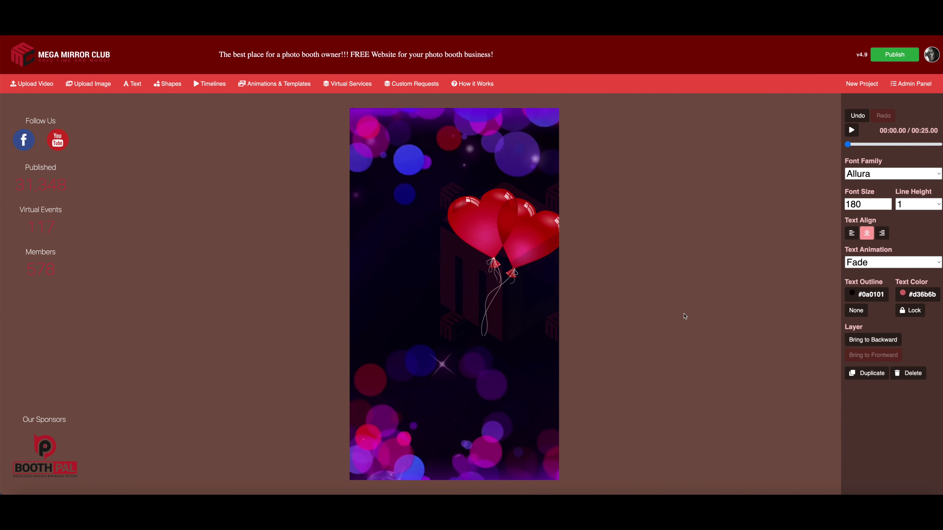
Deselect the text element and publish the finished wedding animation
{"action": "left_click", "coordinate": [687, 322]}
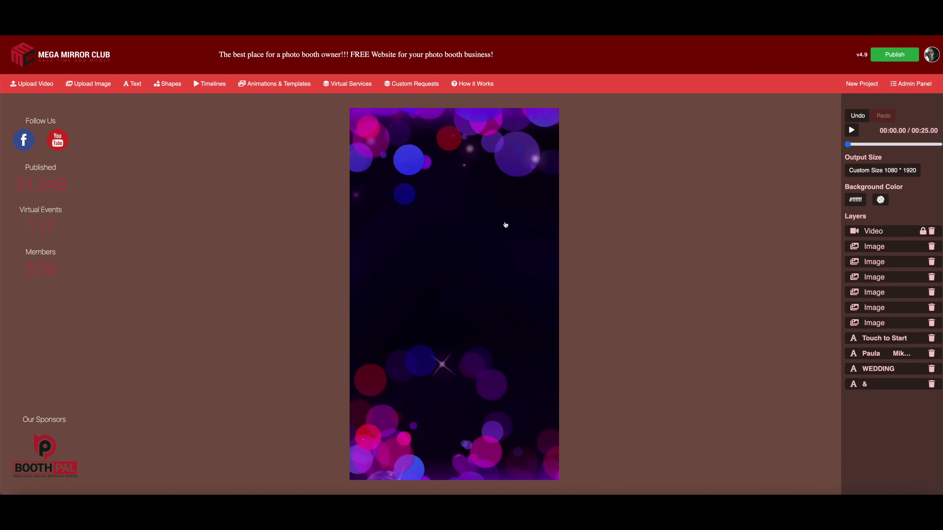
{"action": "left_click", "coordinate": [894, 55]}
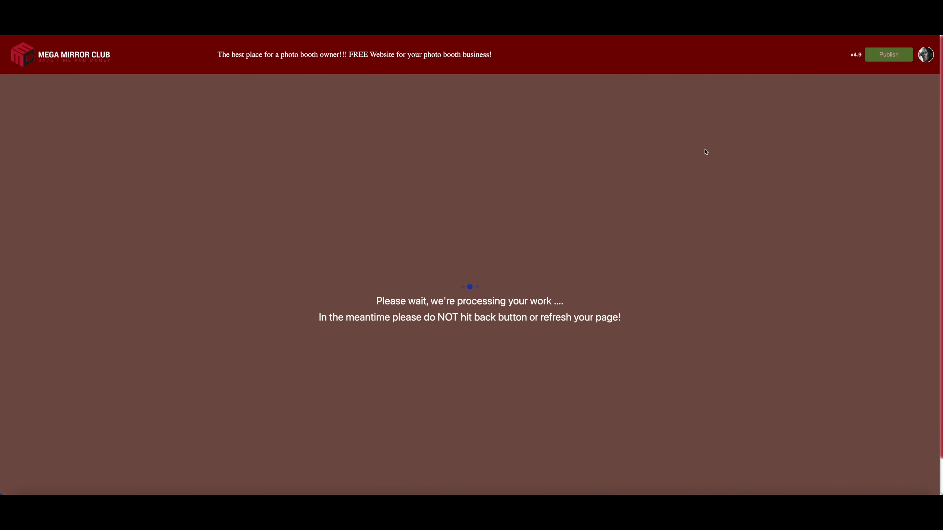